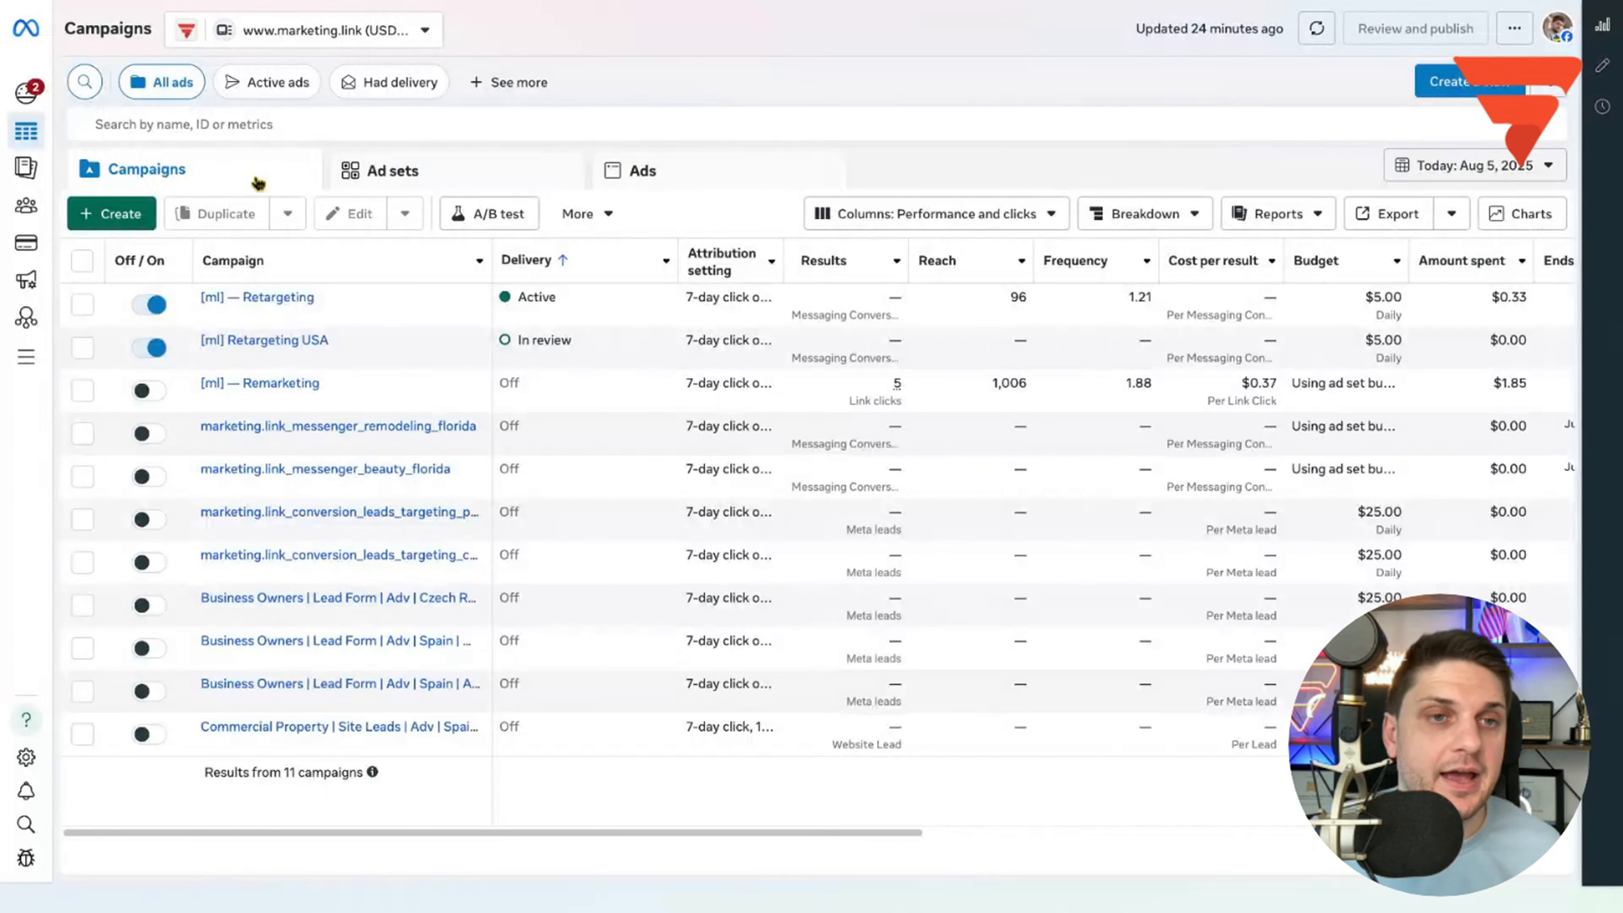
# Step: Start a new custom automated rule and apply it to all active ads
pyautogui.click(123, 217)
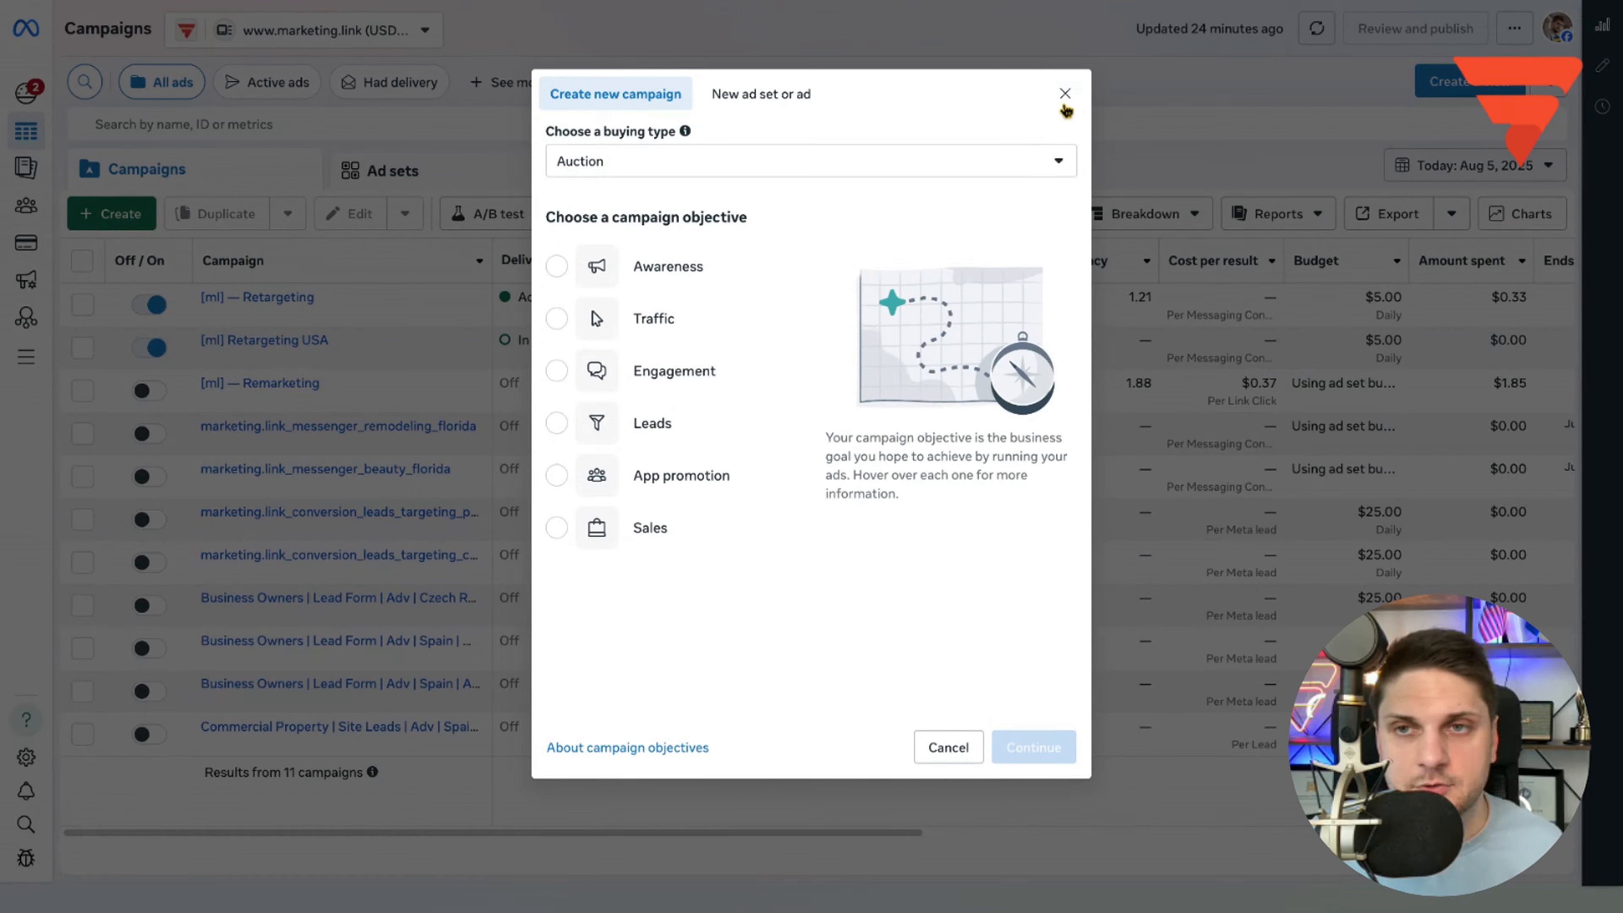
pyautogui.click(1063, 94)
pyautogui.click(581, 213)
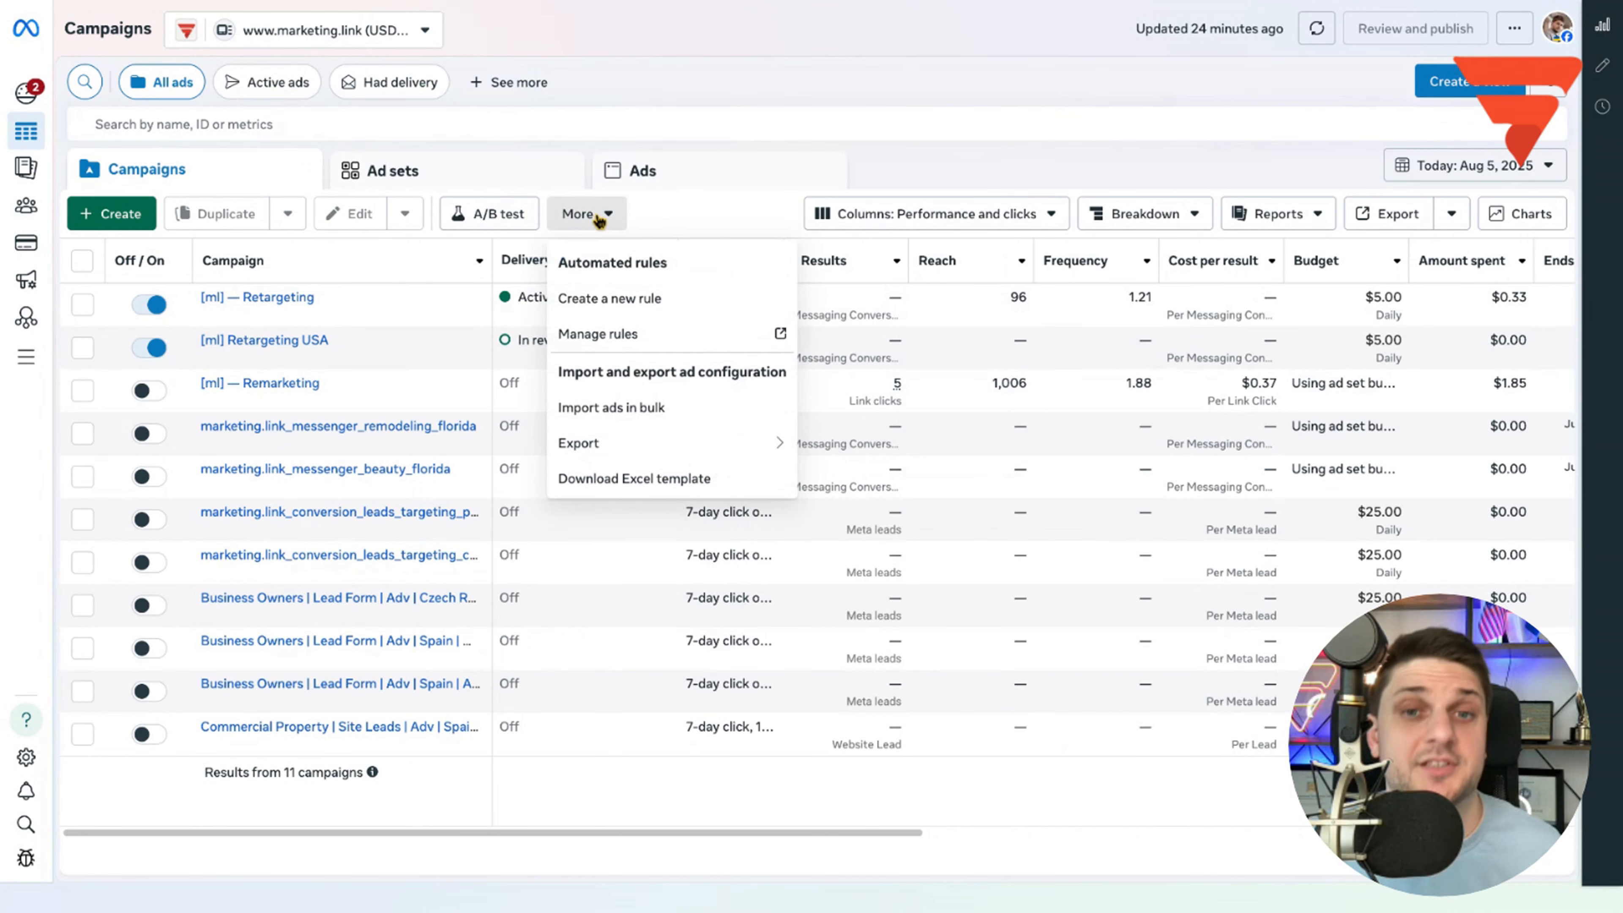
pyautogui.click(623, 309)
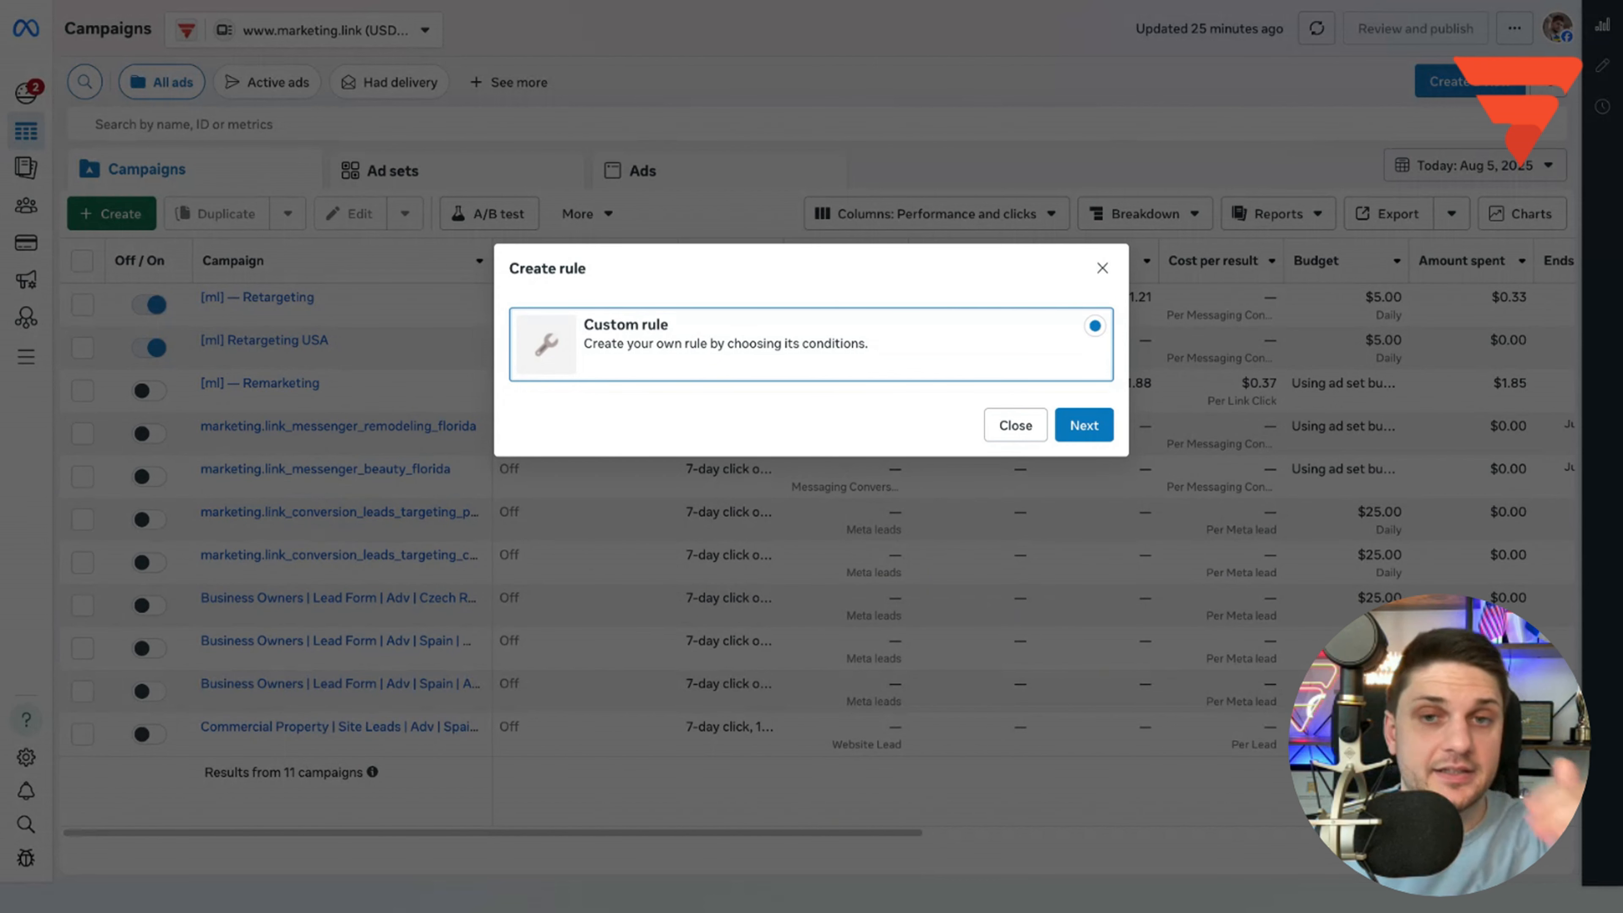
pyautogui.click(1084, 425)
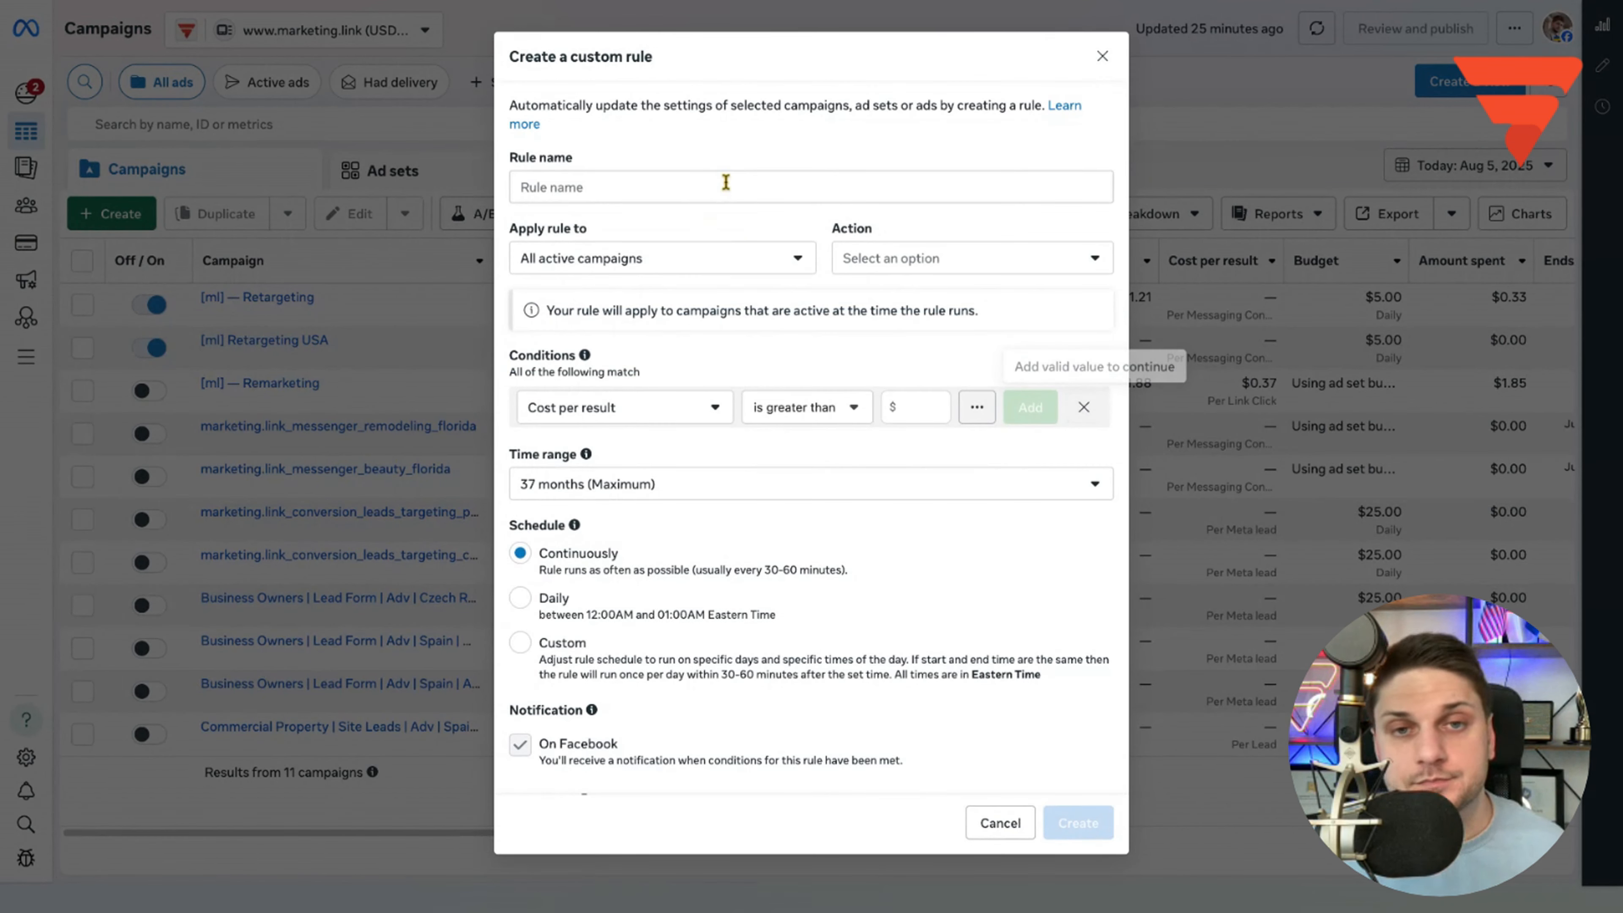
pyautogui.click(684, 271)
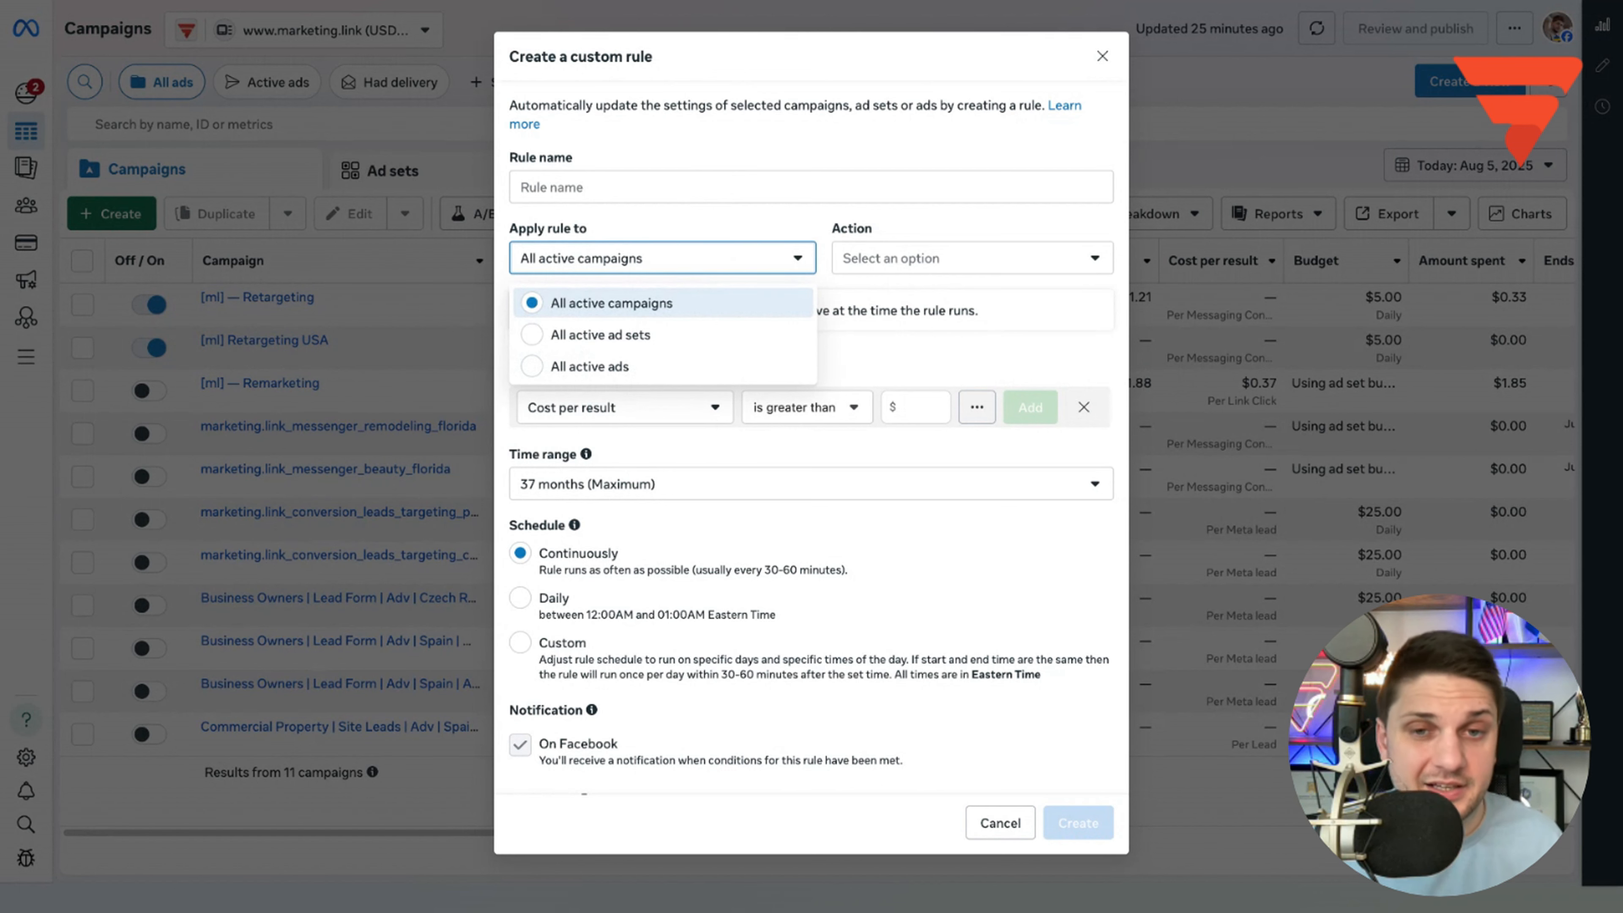
pyautogui.click(577, 370)
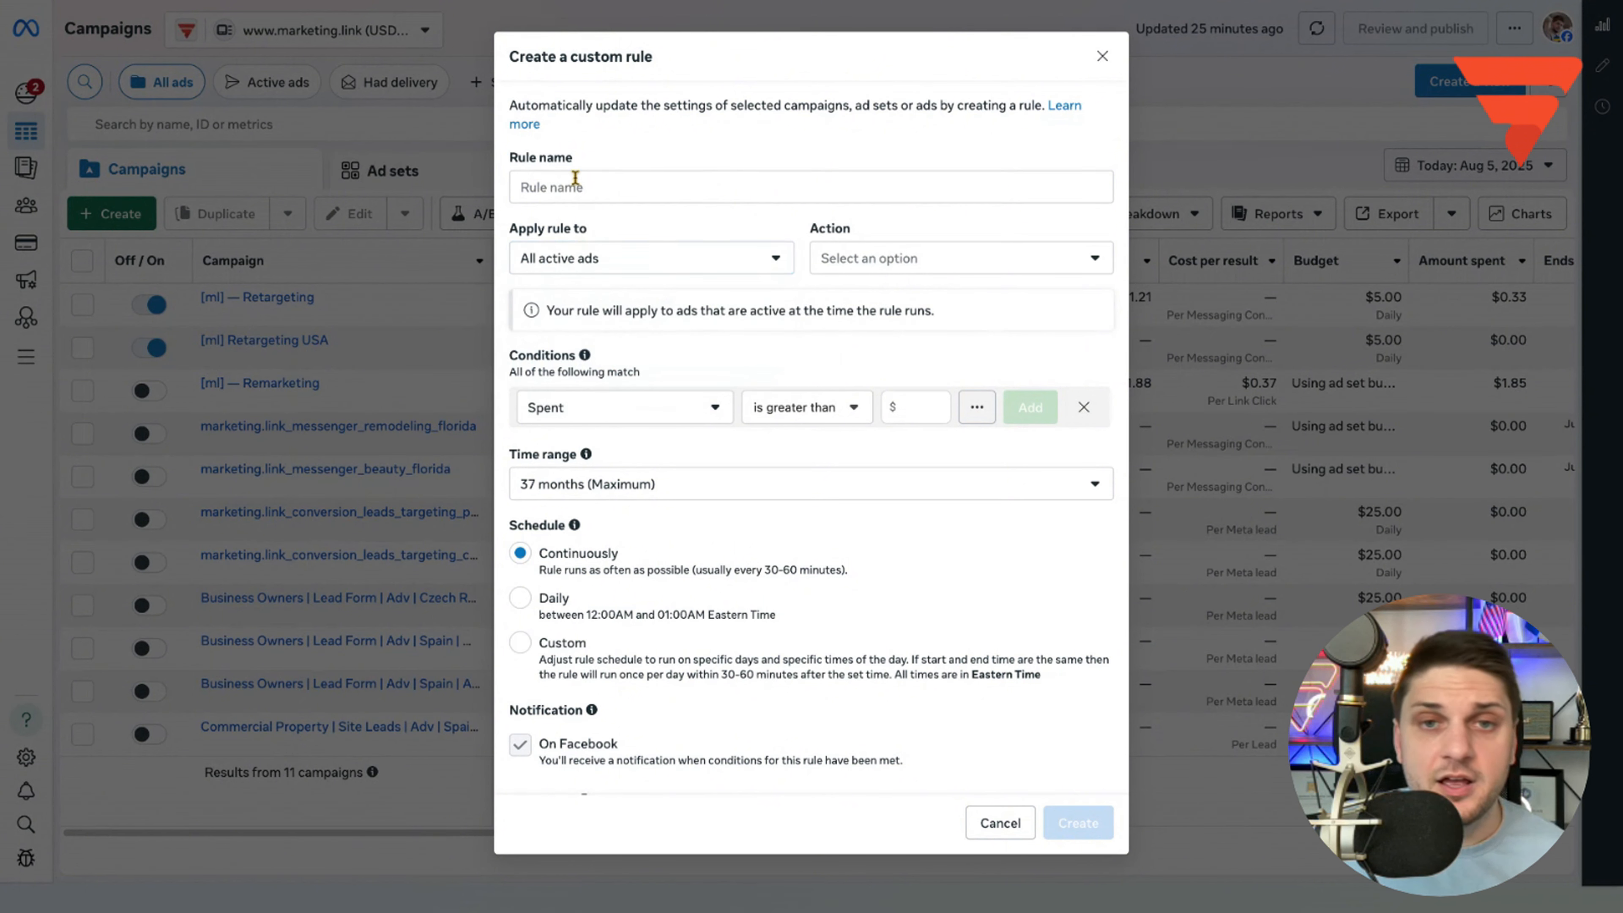
# Step: Name the rule "Pause ads, where we spent on Ad more than $50"
pyautogui.click(578, 189)
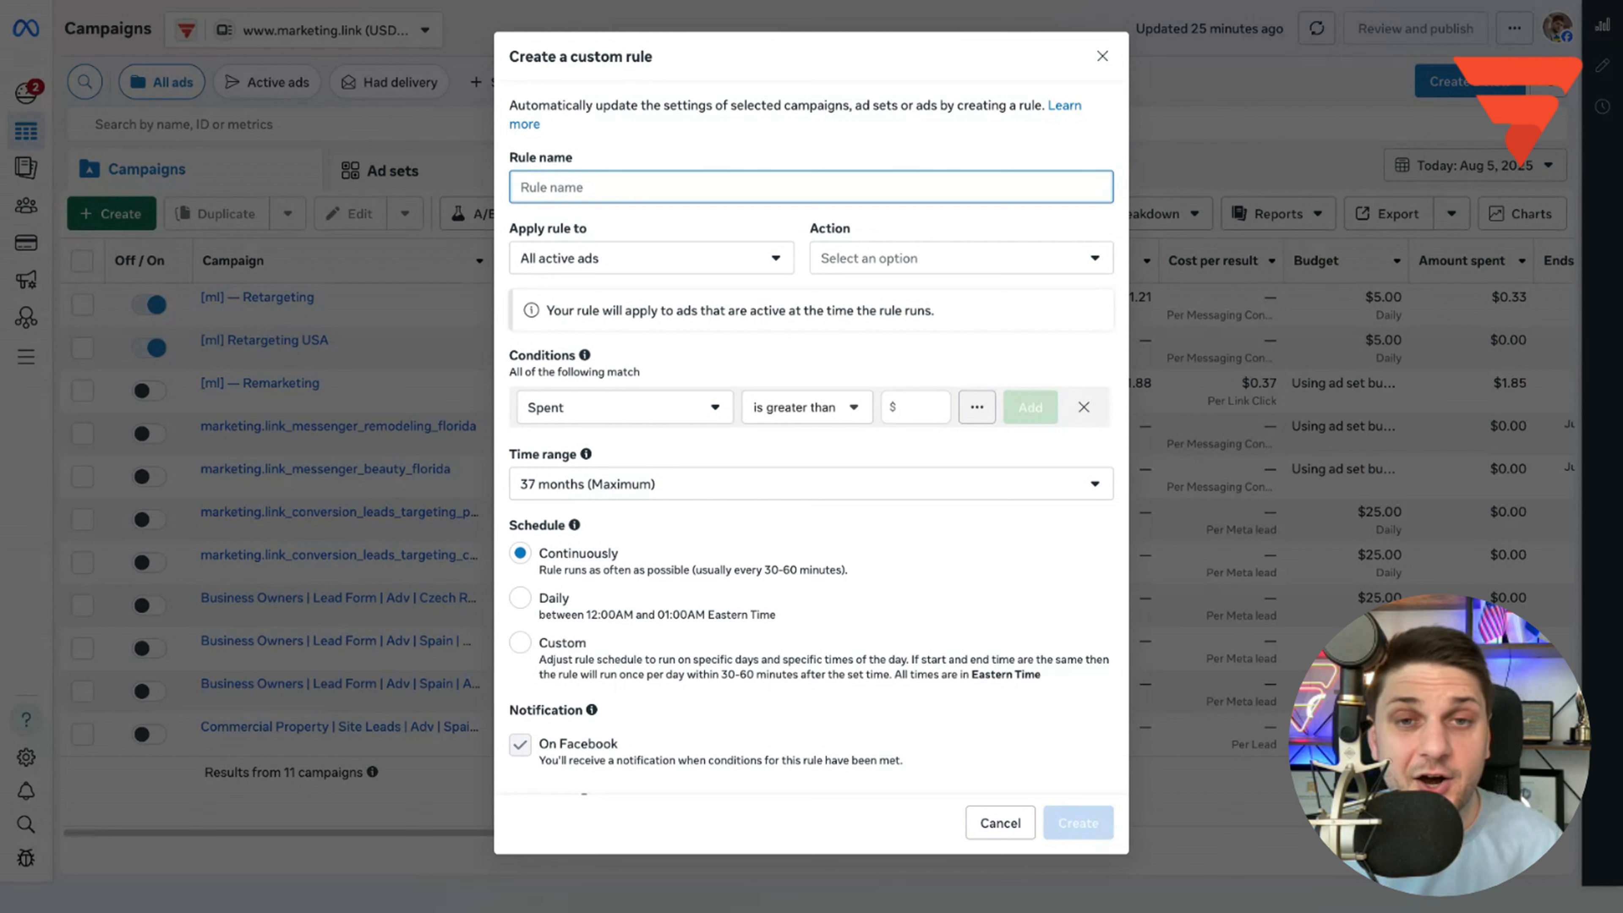
pyautogui.write('Stop')
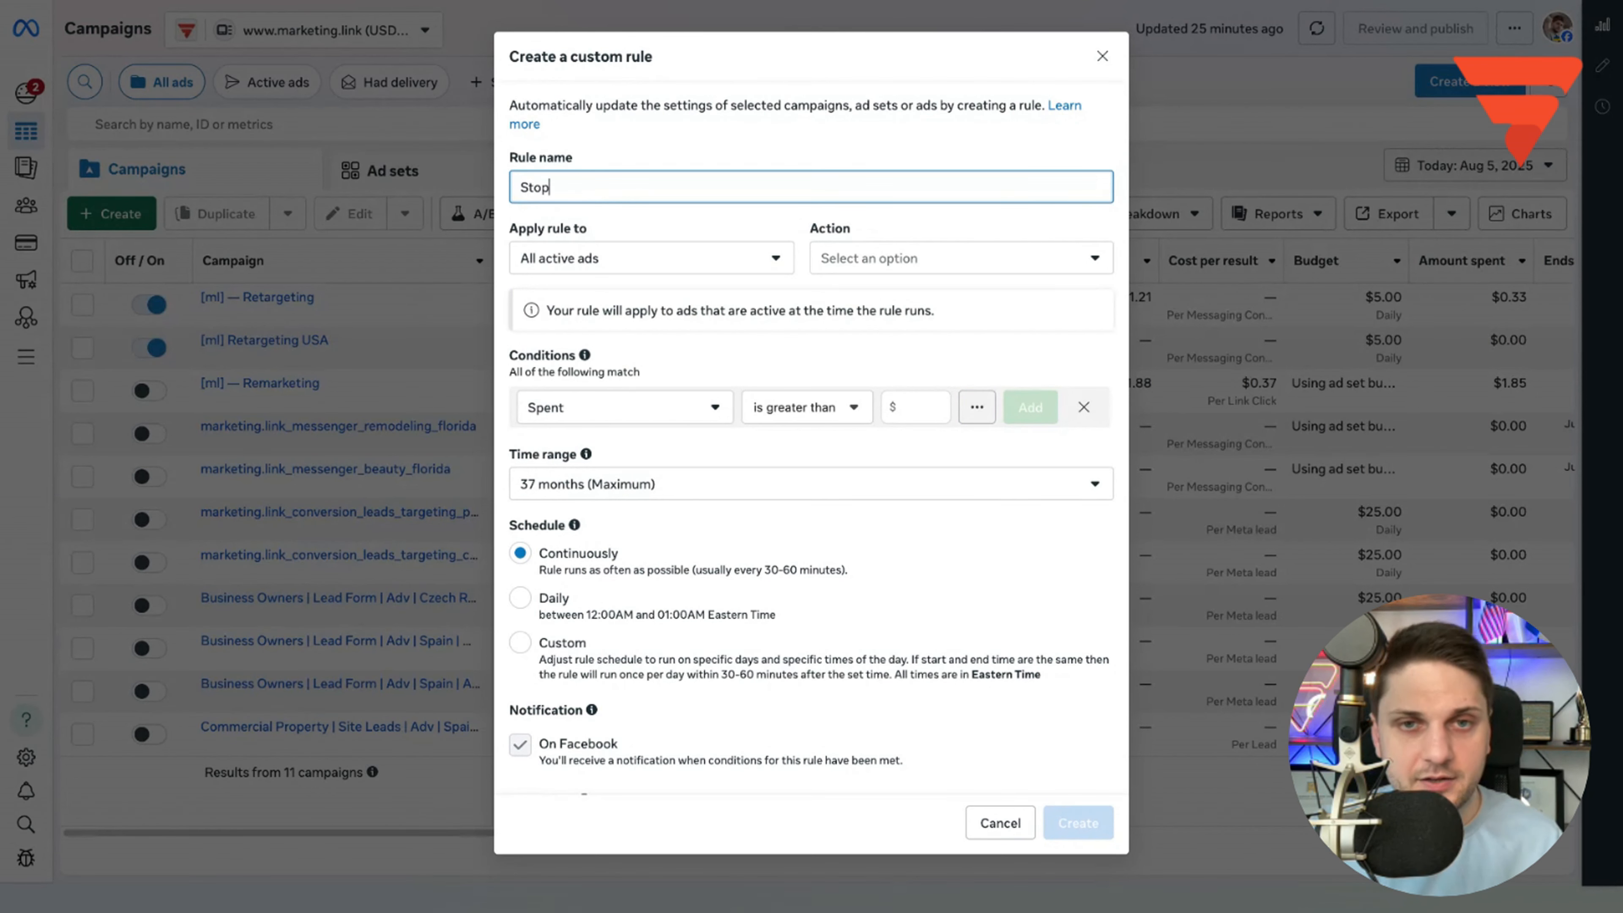
pyautogui.hotkey('ctrl', 'a')
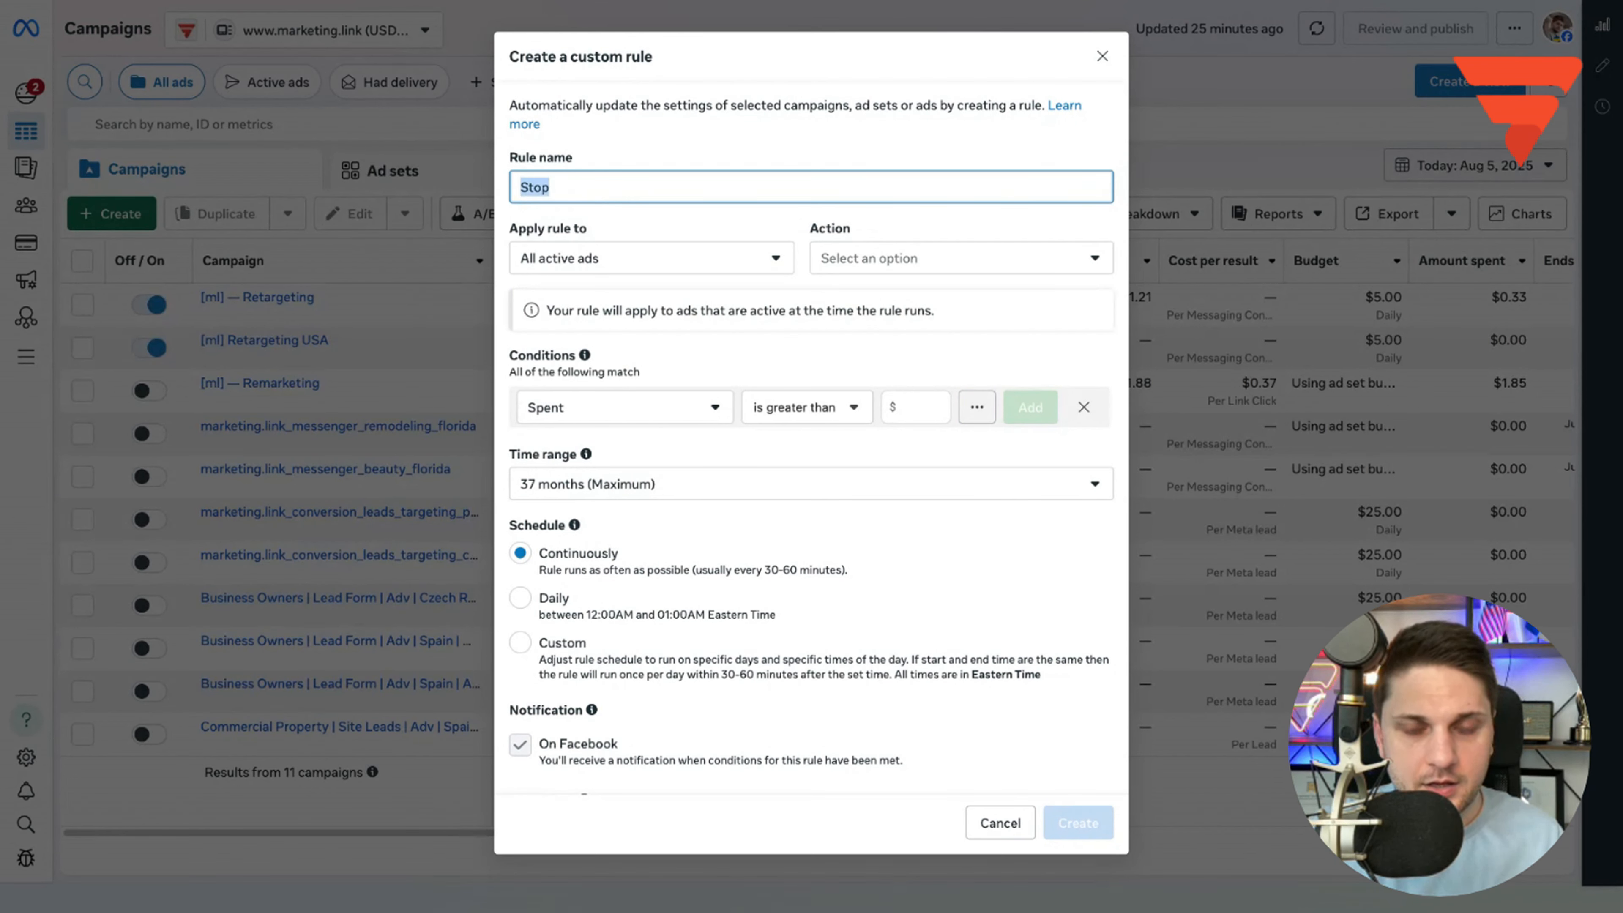
pyautogui.write('Pause ads,')
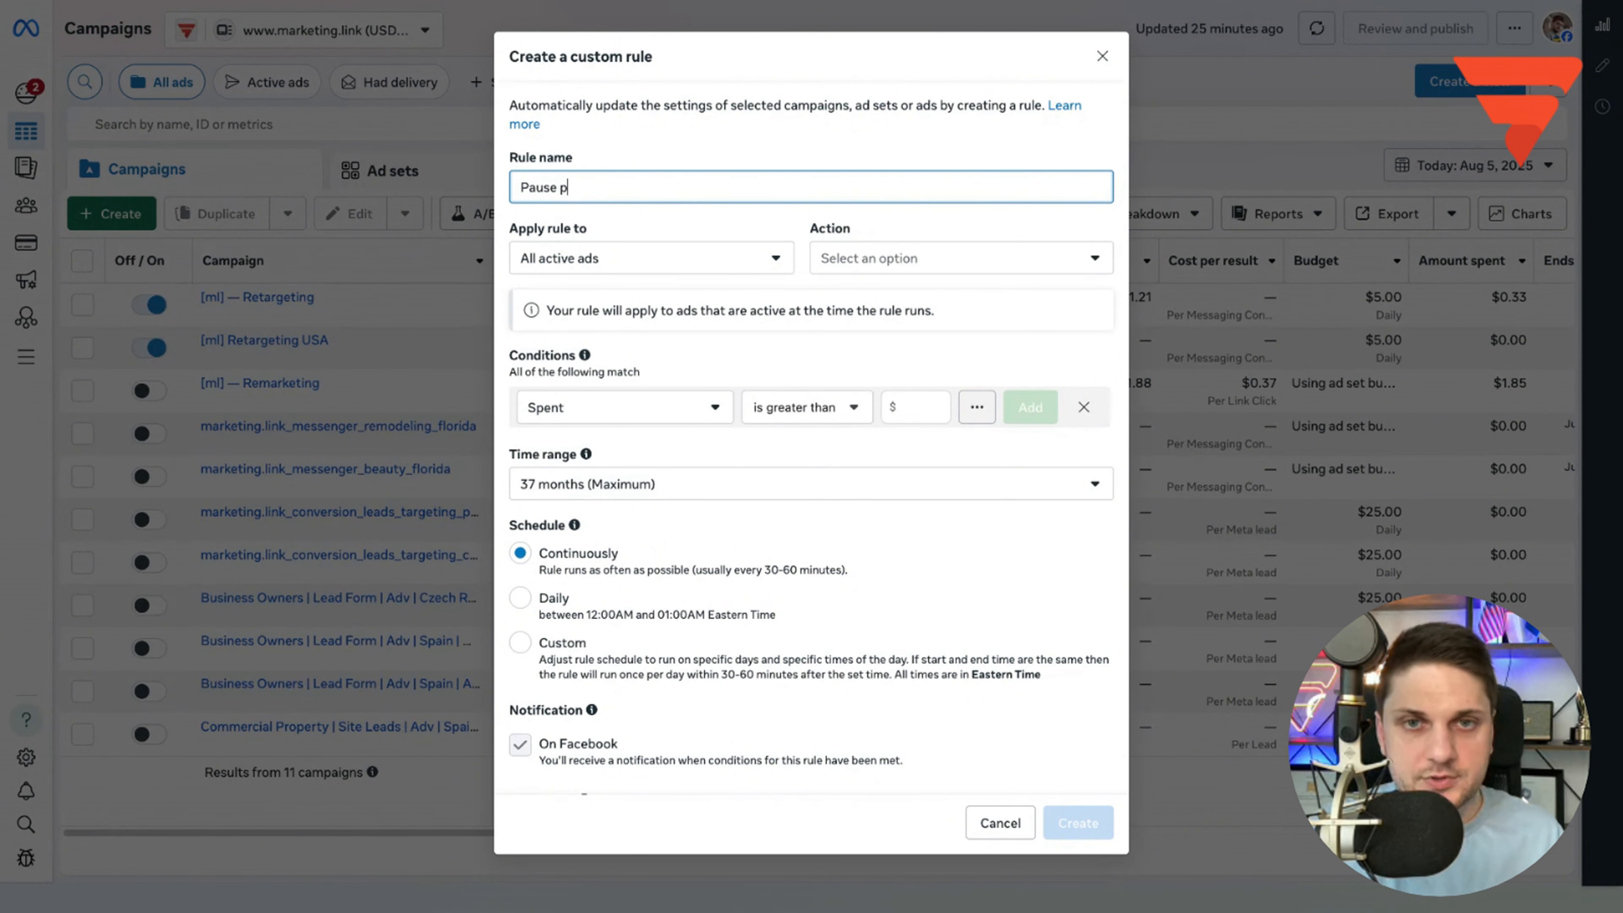
pyautogui.write(' where')
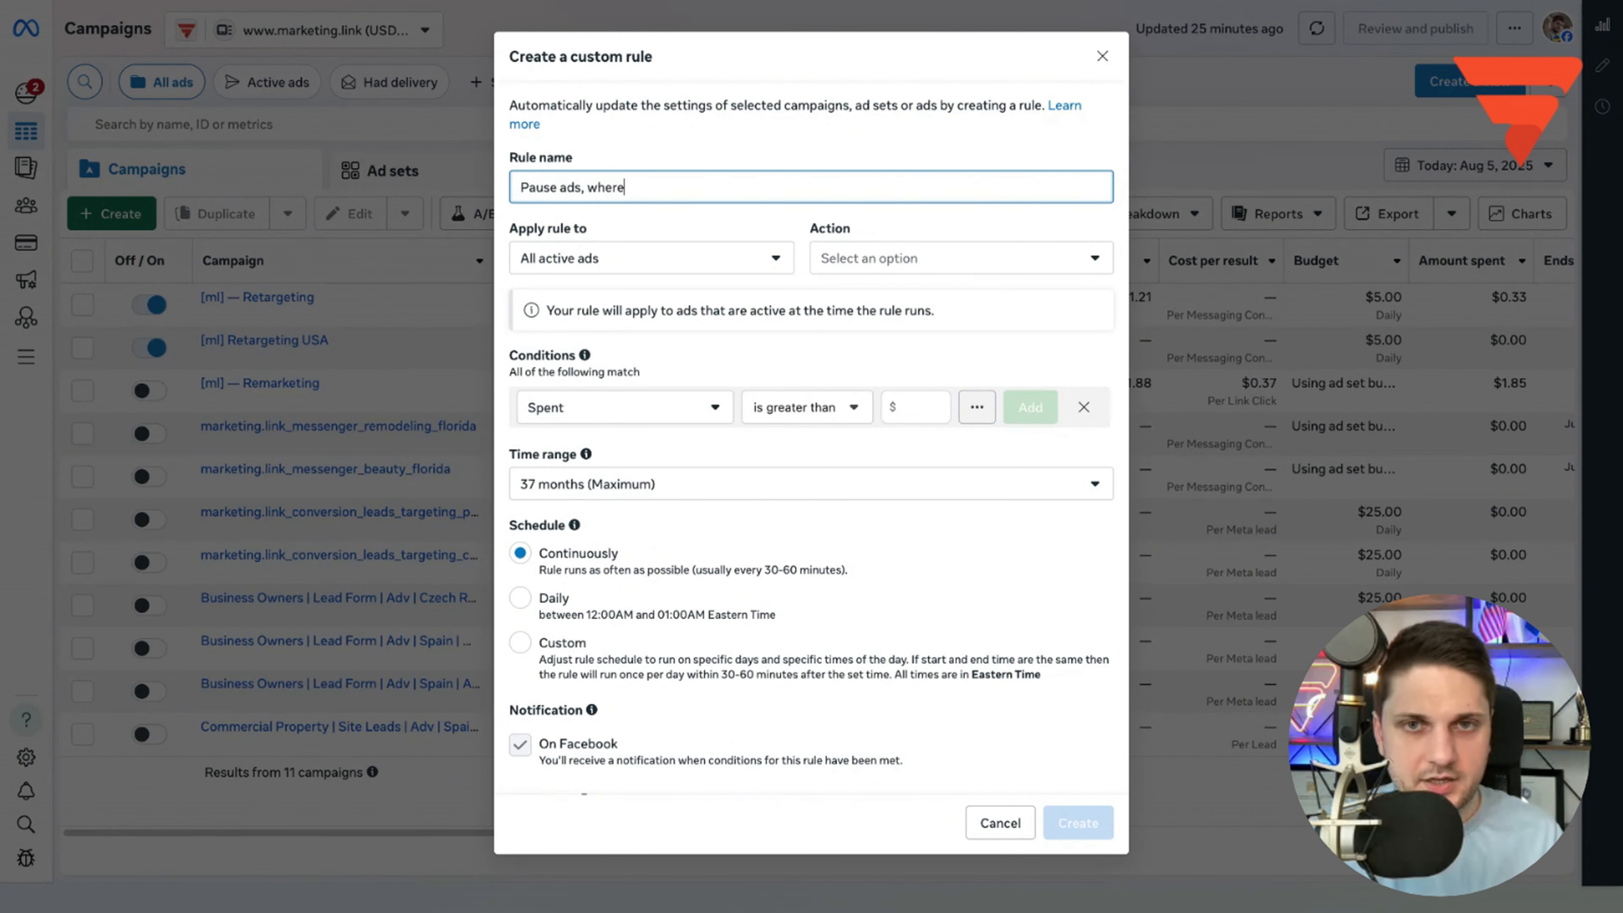
pyautogui.write(' we spent po')
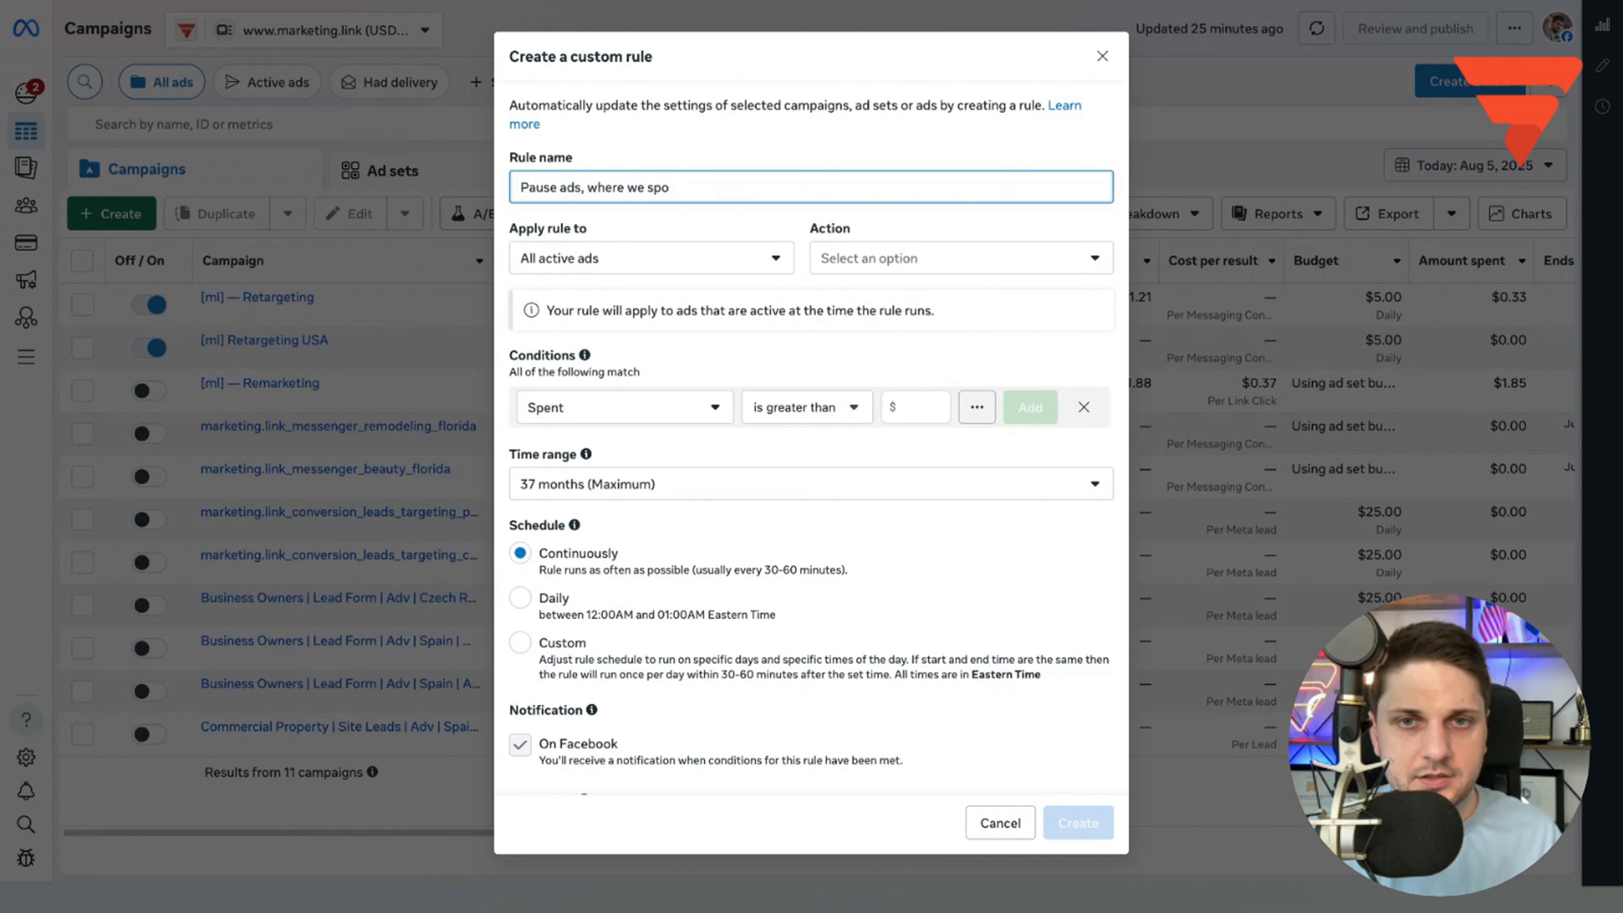
pyautogui.press('BackSpace')
pyautogui.press('BackSpace')
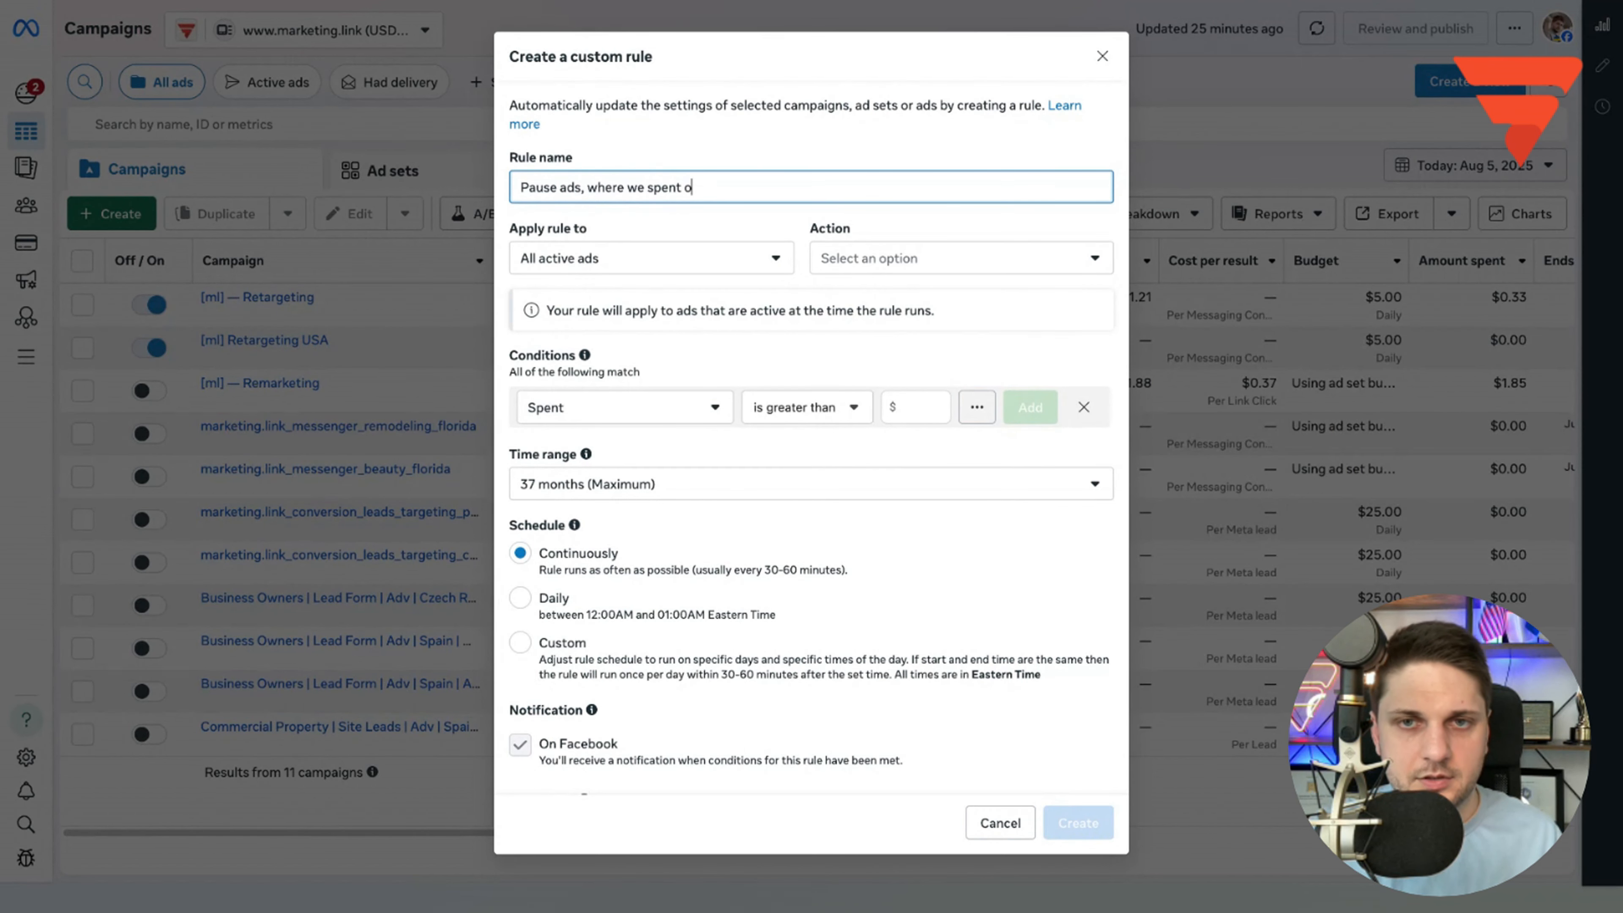
pyautogui.write('on Ad more ')
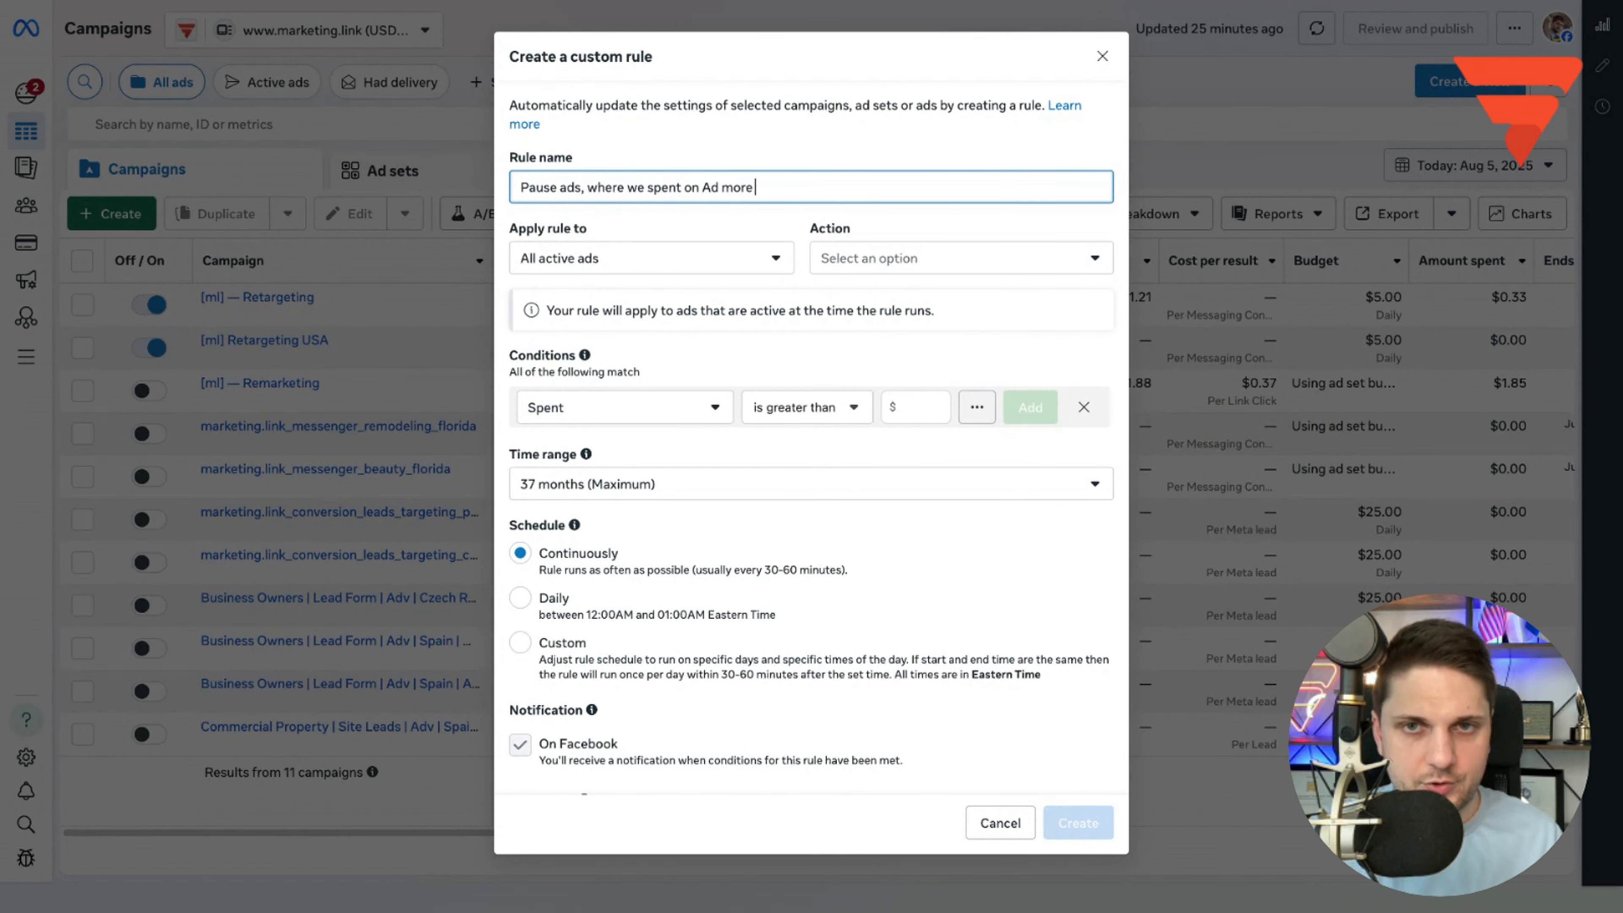
pyautogui.write('than $50')
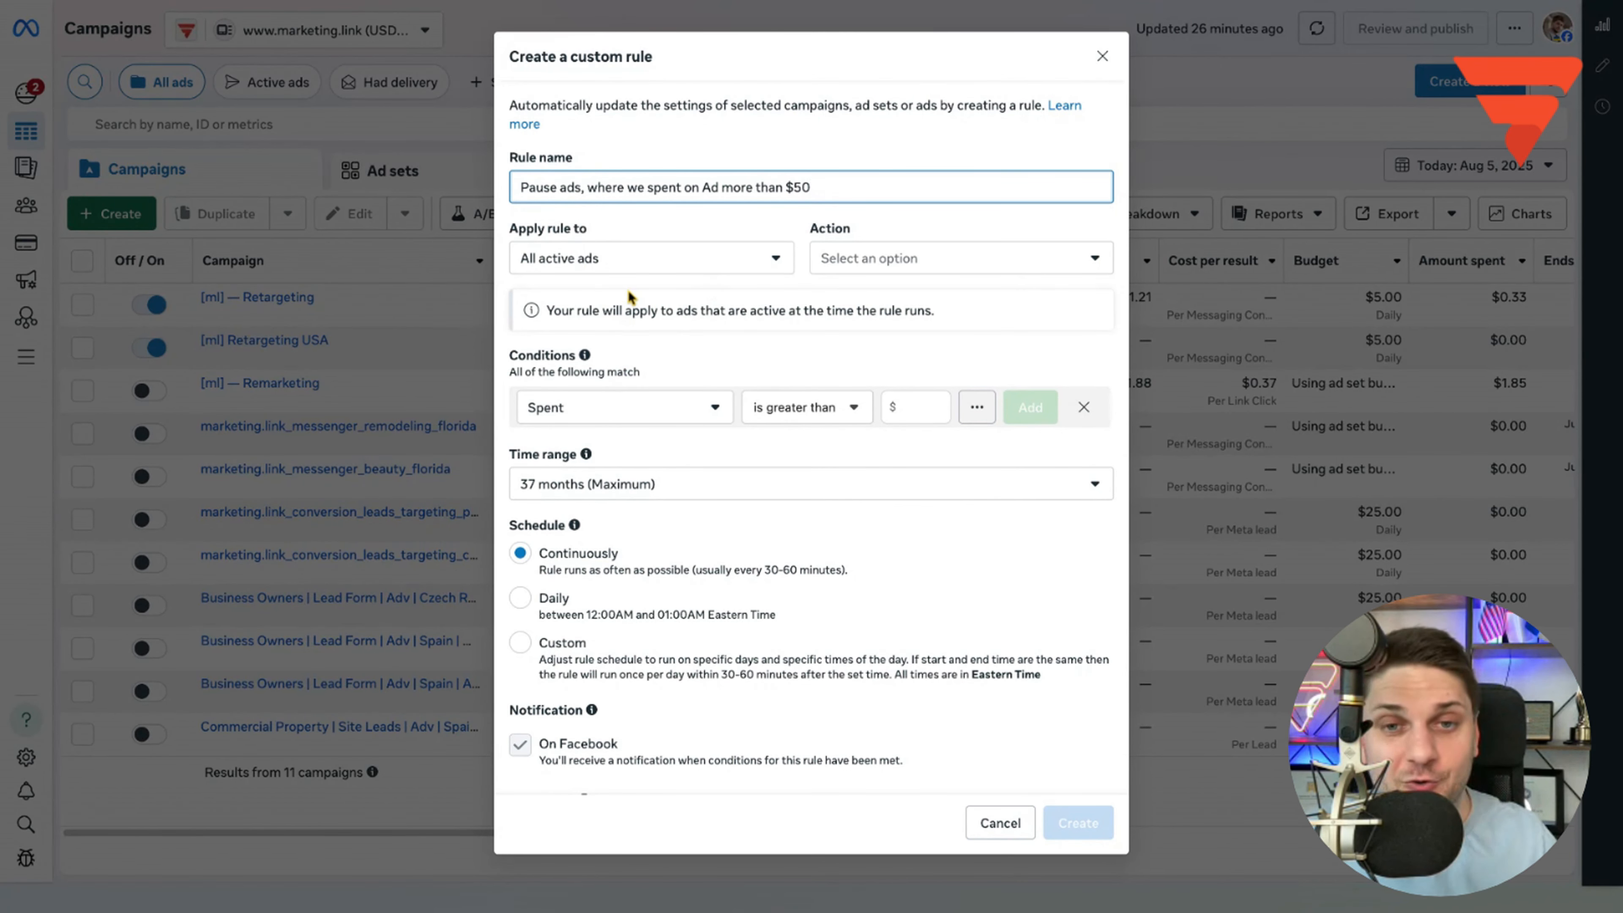
# Step: Add a condition that lifetime spent is greater than $50.00 and set the rule's action to Turn off ads
pyautogui.click(623, 406)
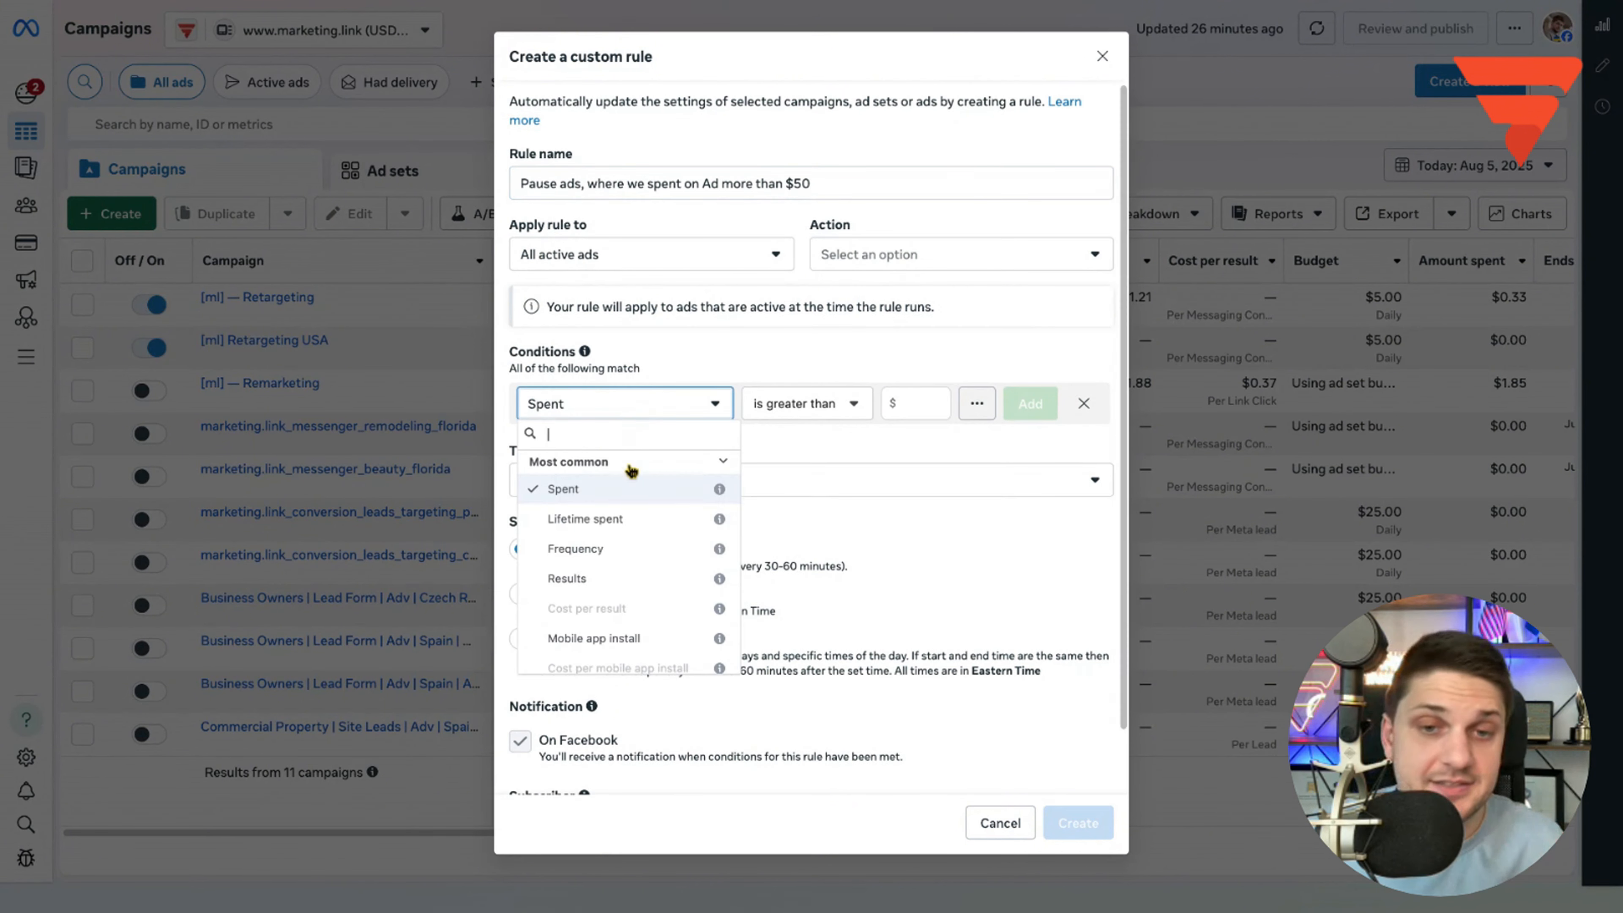
pyautogui.click(575, 519)
pyautogui.click(896, 404)
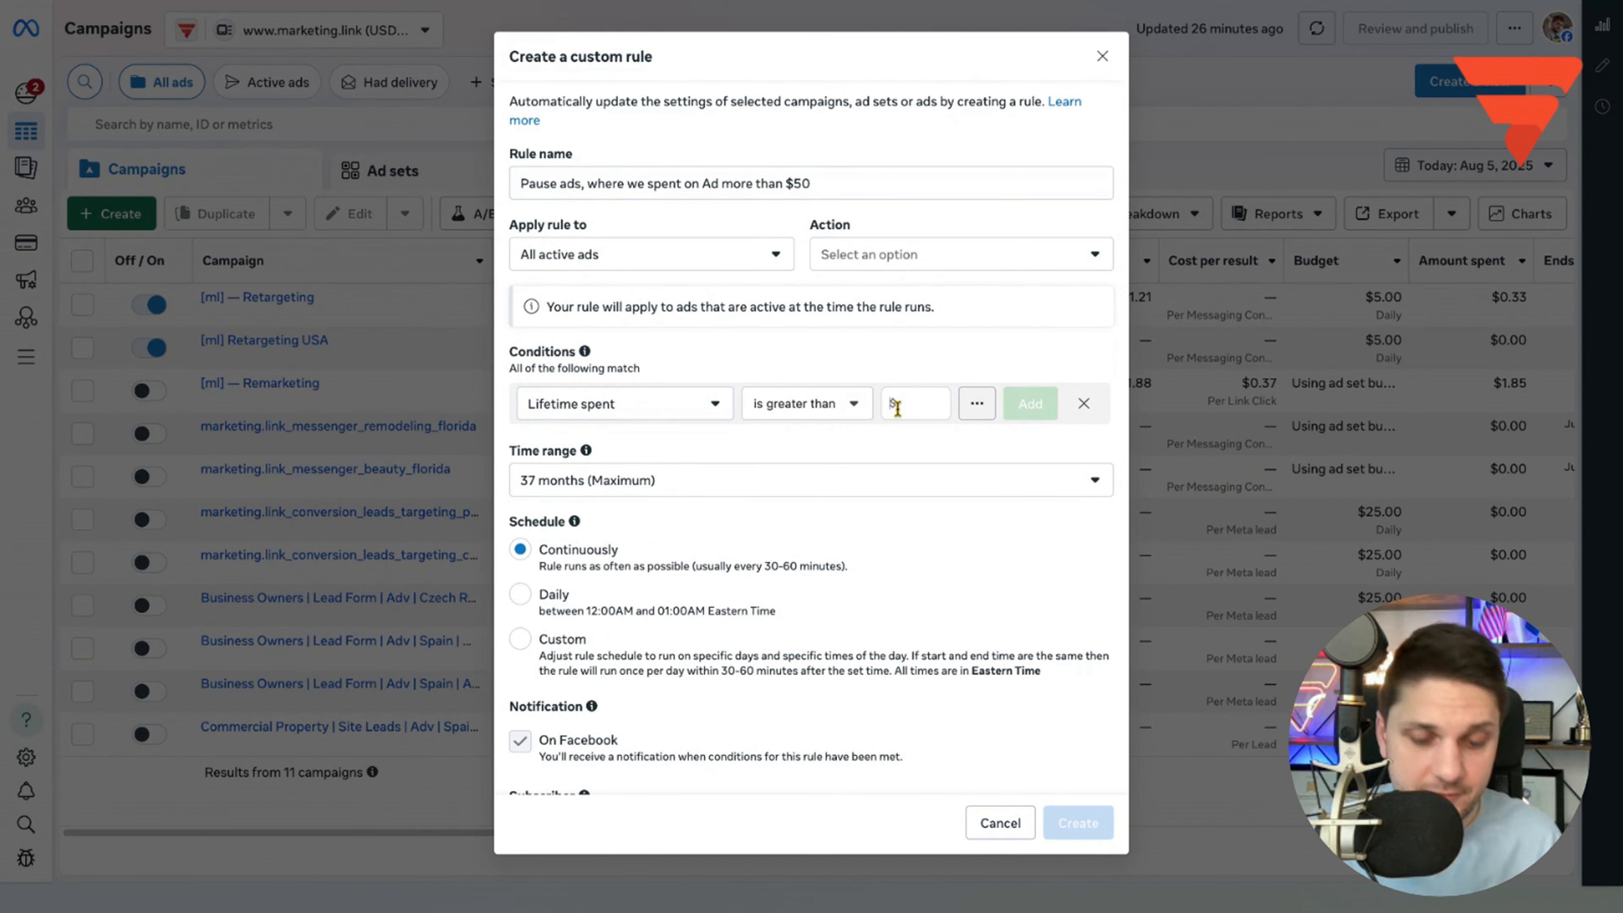
pyautogui.write('50')
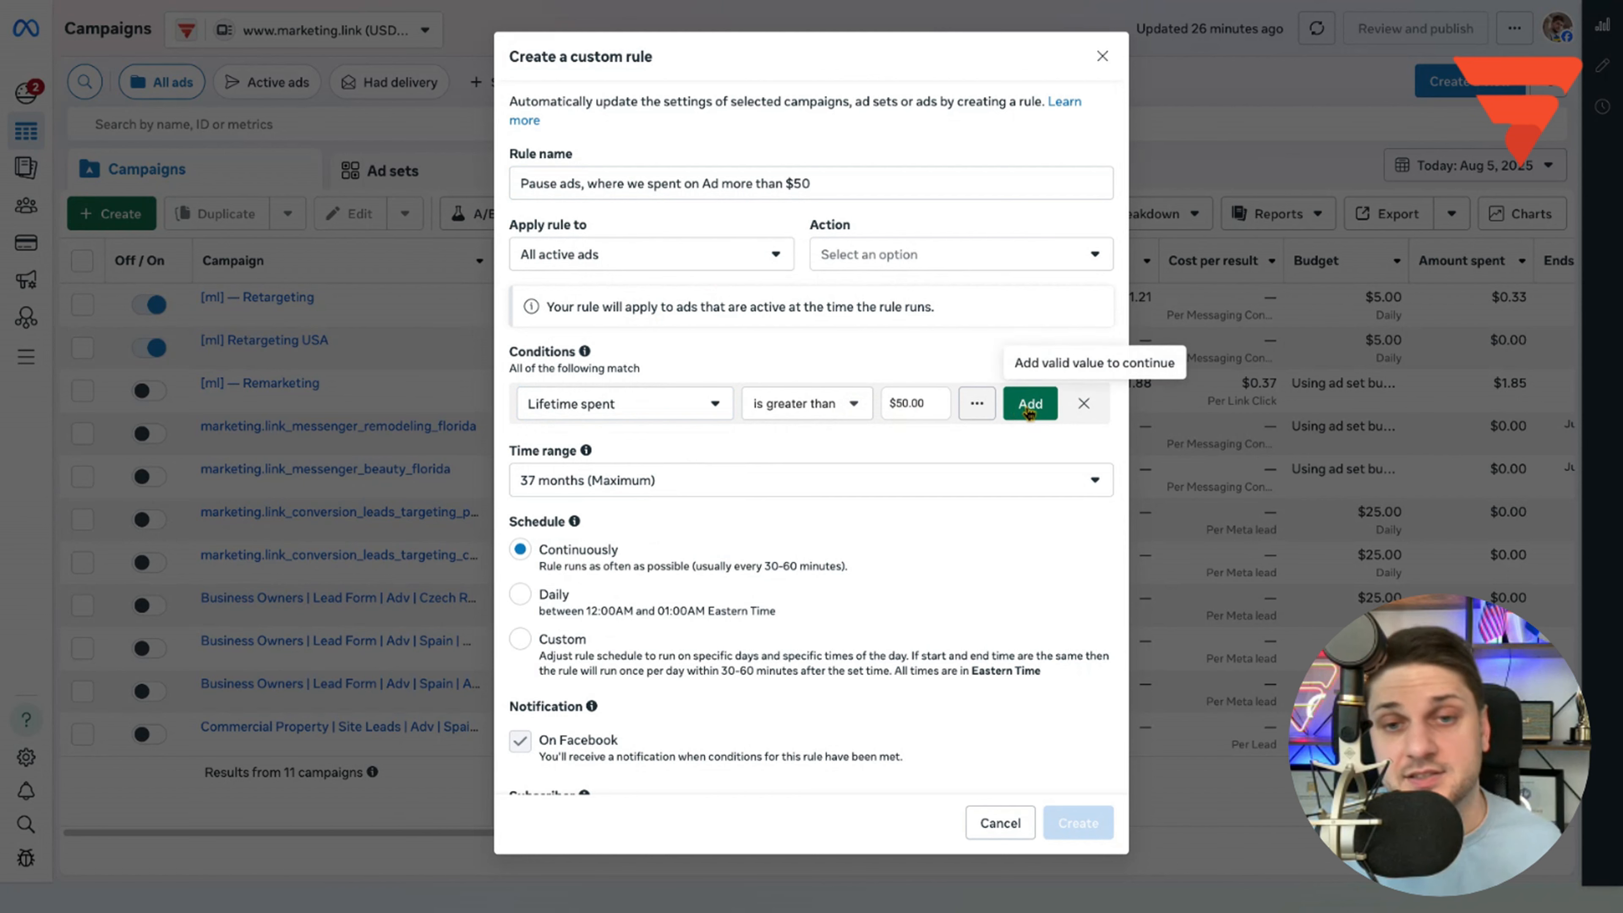
pyautogui.click(1030, 403)
pyautogui.click(910, 256)
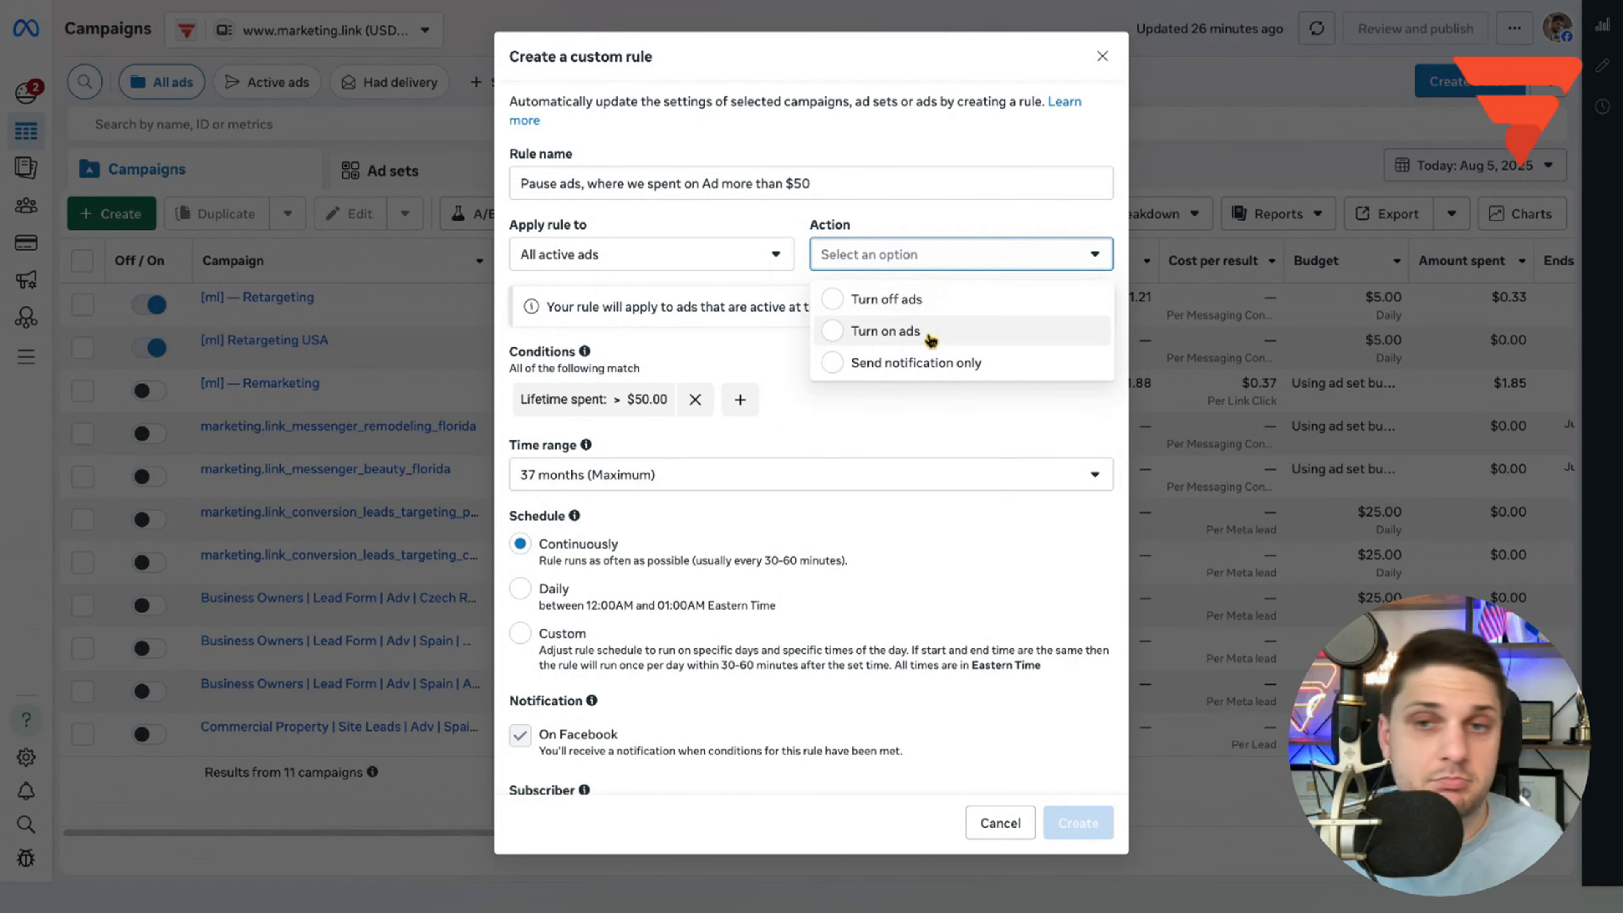
pyautogui.click(946, 311)
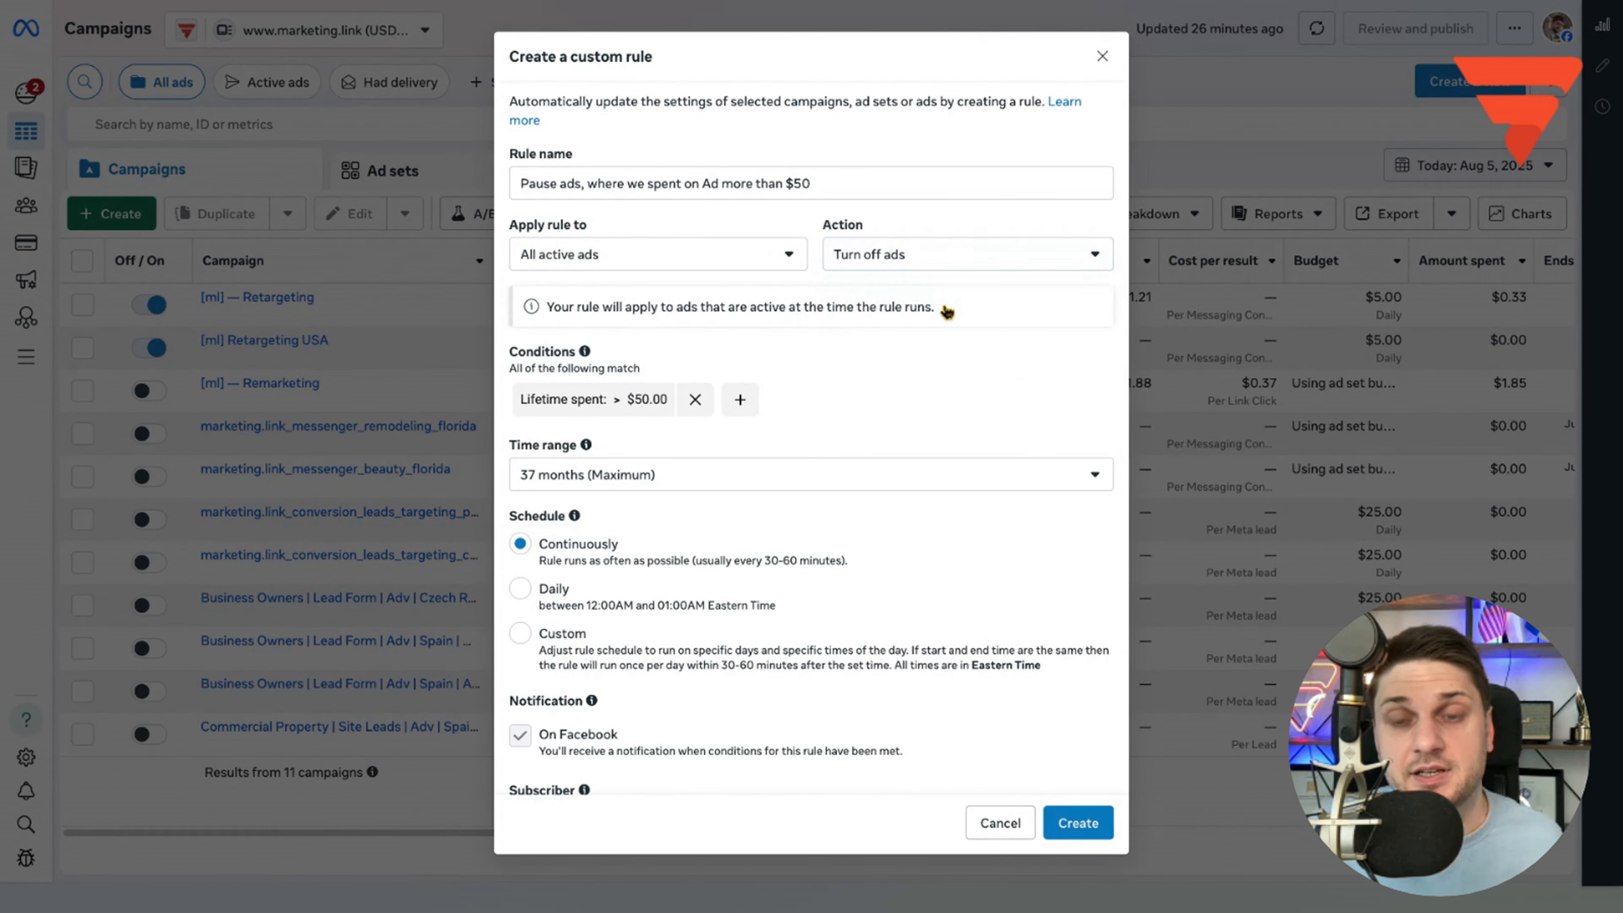
# Step: Add a second condition that the campaign name contains "Promoting posts" and create the rule
pyautogui.scroll(-1, 866, 435)
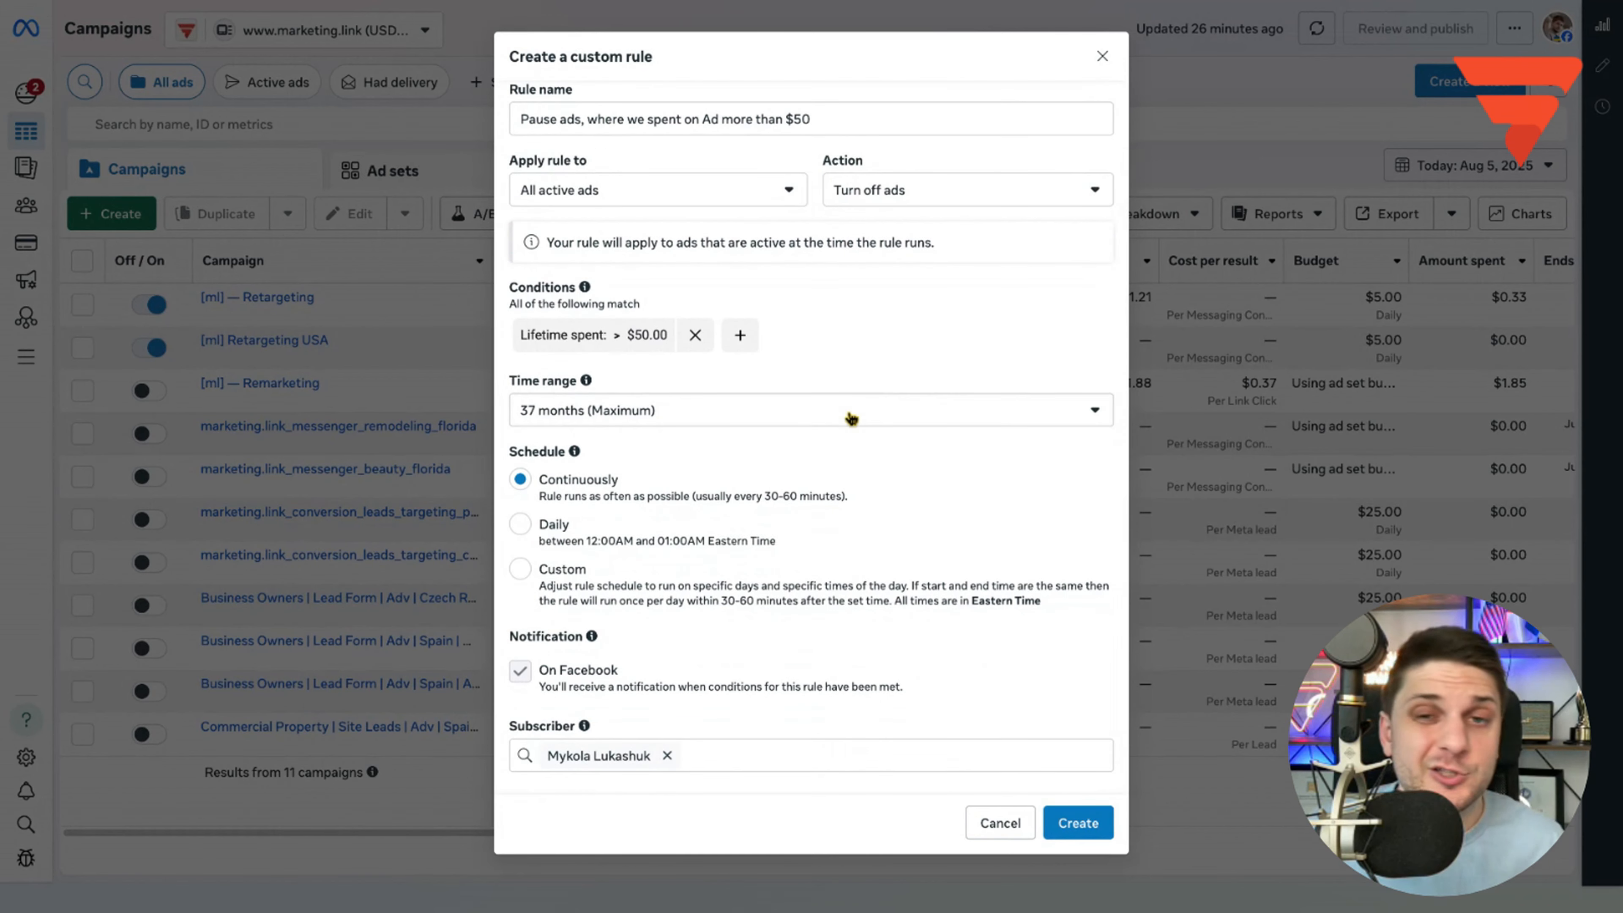
pyautogui.scroll(1, 830, 428)
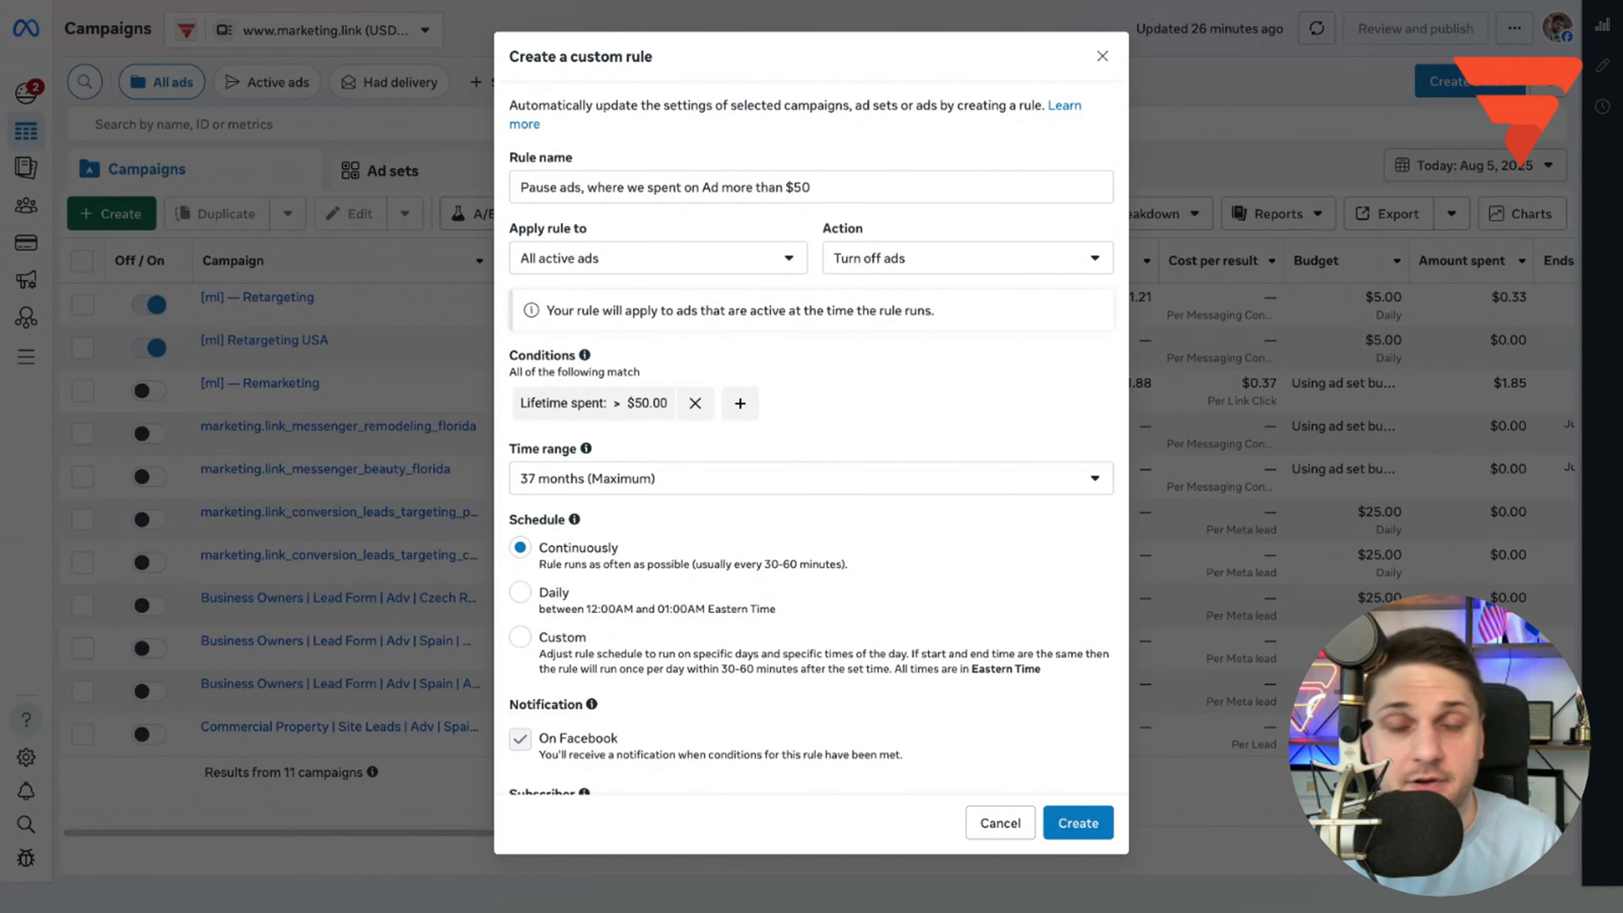
pyautogui.click(742, 406)
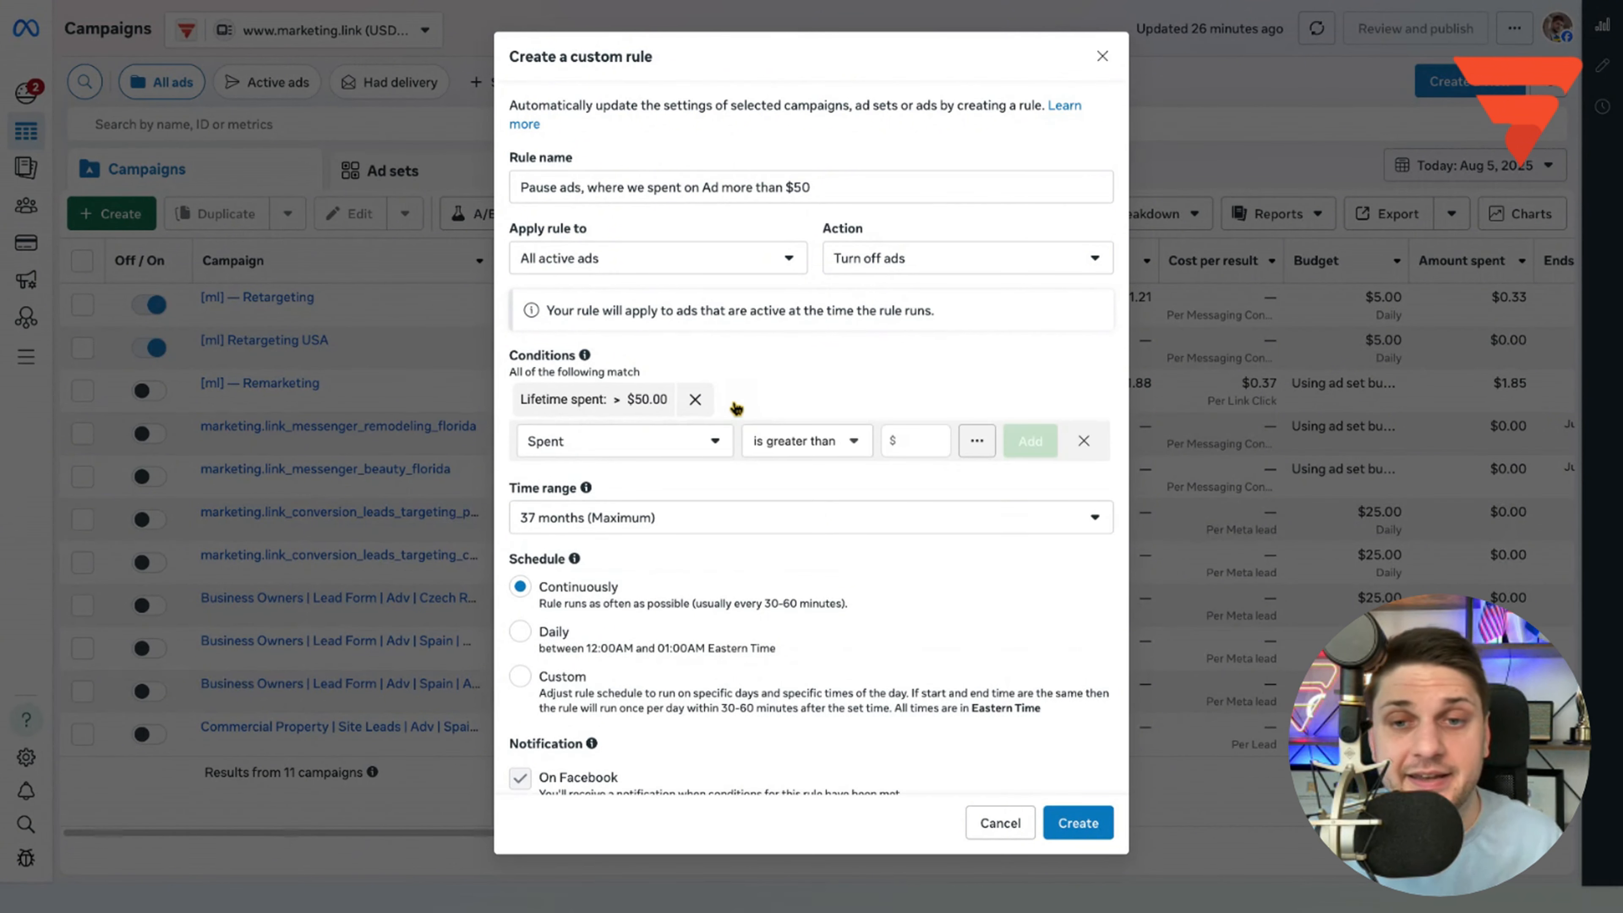
pyautogui.click(625, 450)
pyautogui.write('camp')
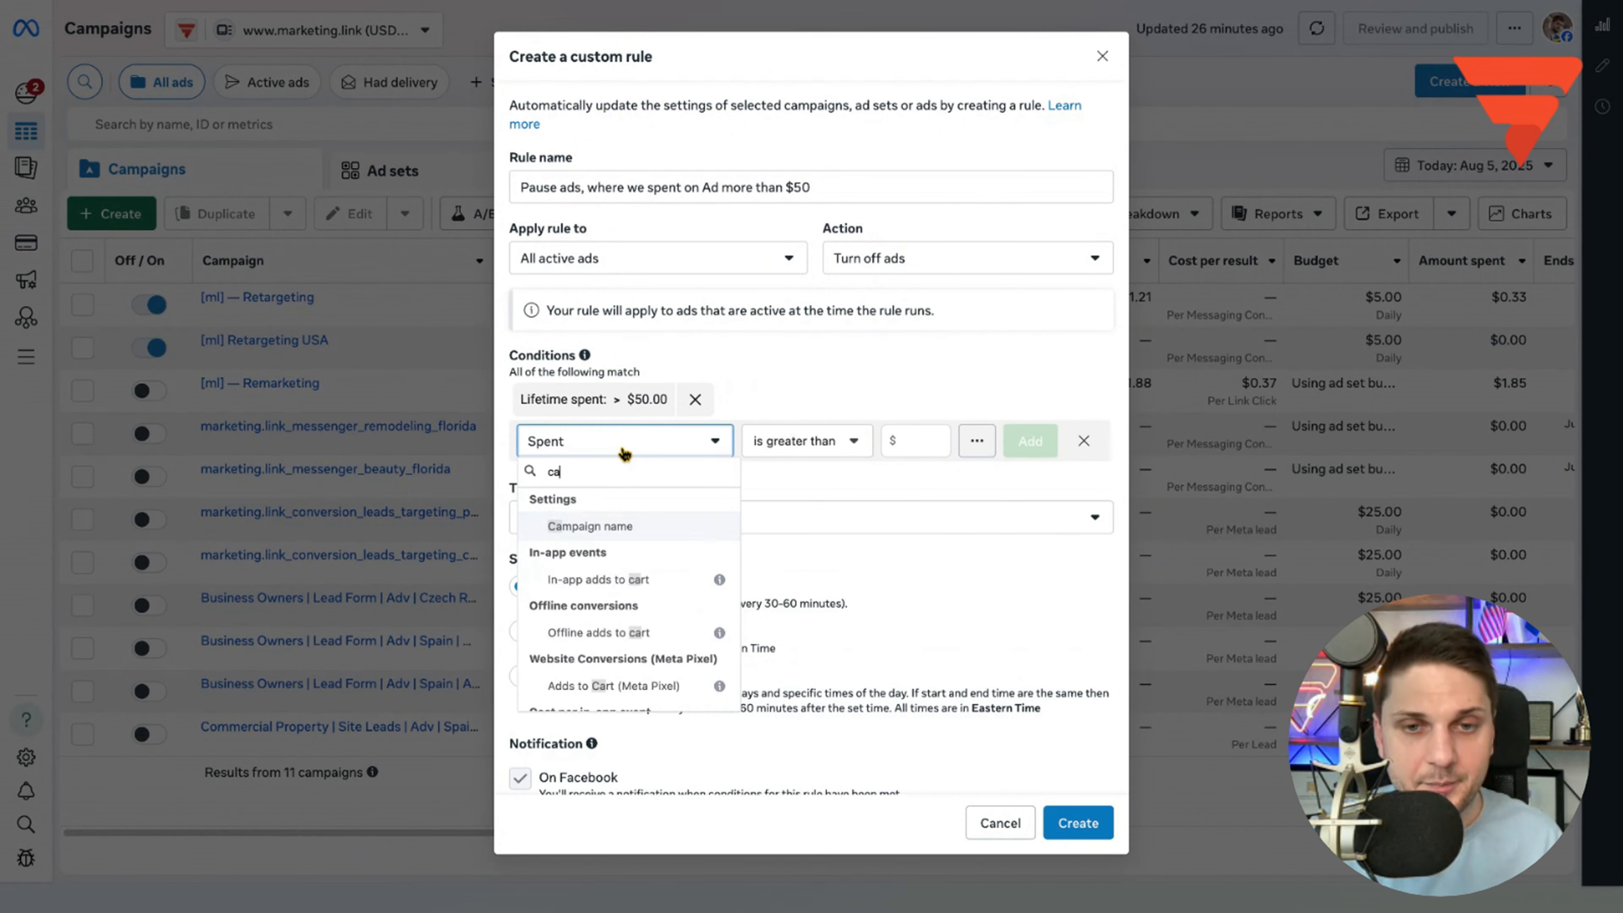
pyautogui.click(629, 523)
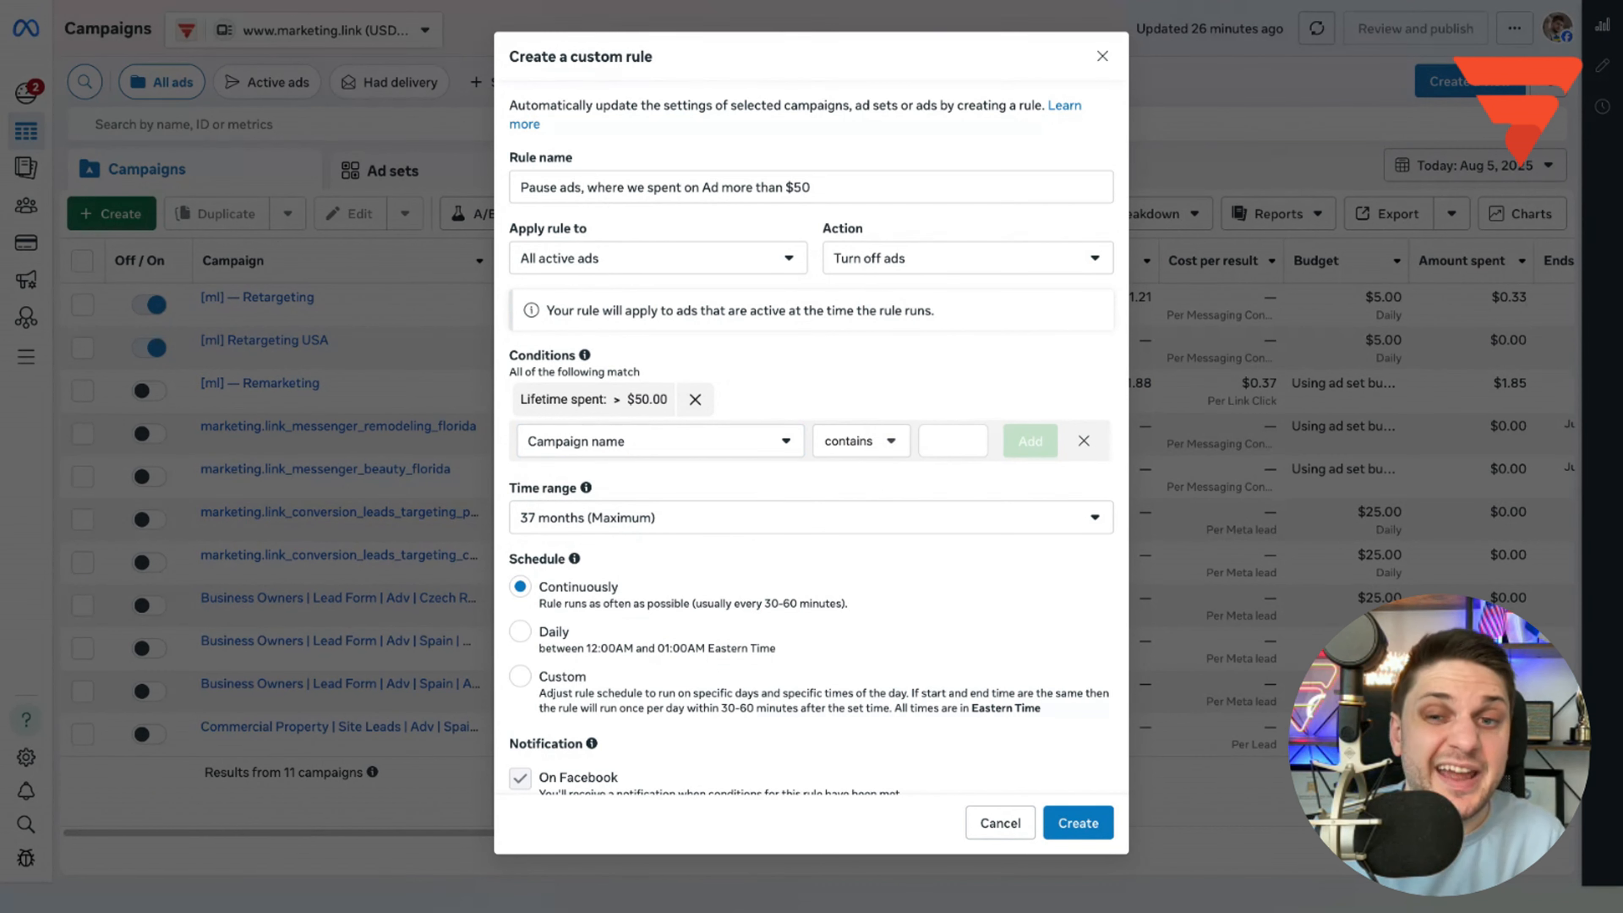
pyautogui.write('P')
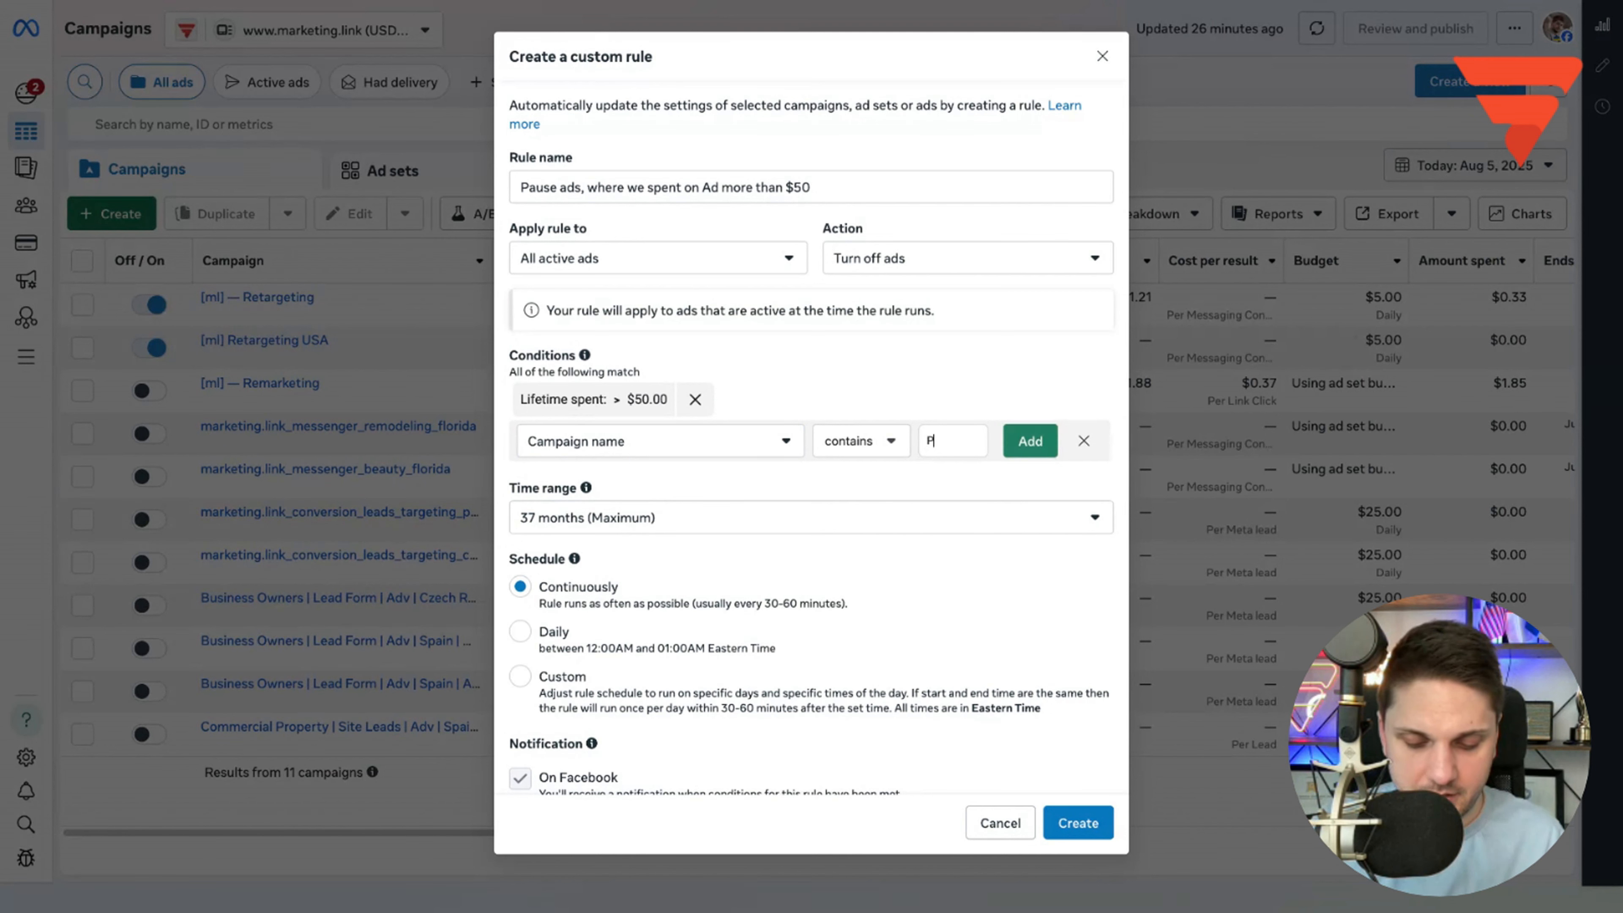
pyautogui.write('romoting ')
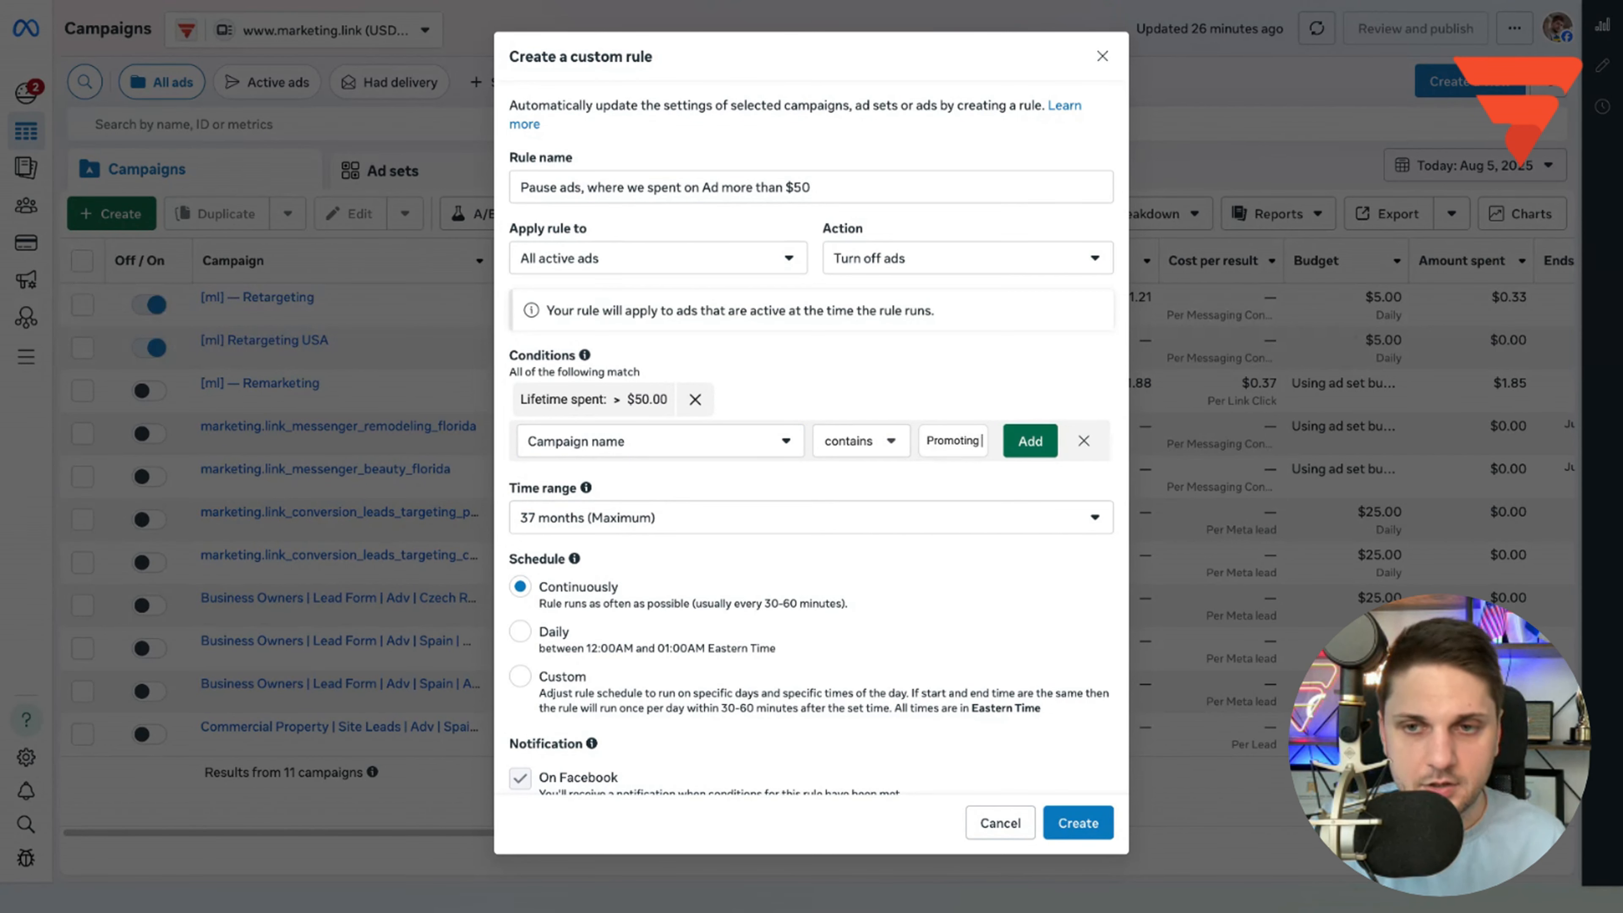
pyautogui.write('posts')
pyautogui.click(1029, 441)
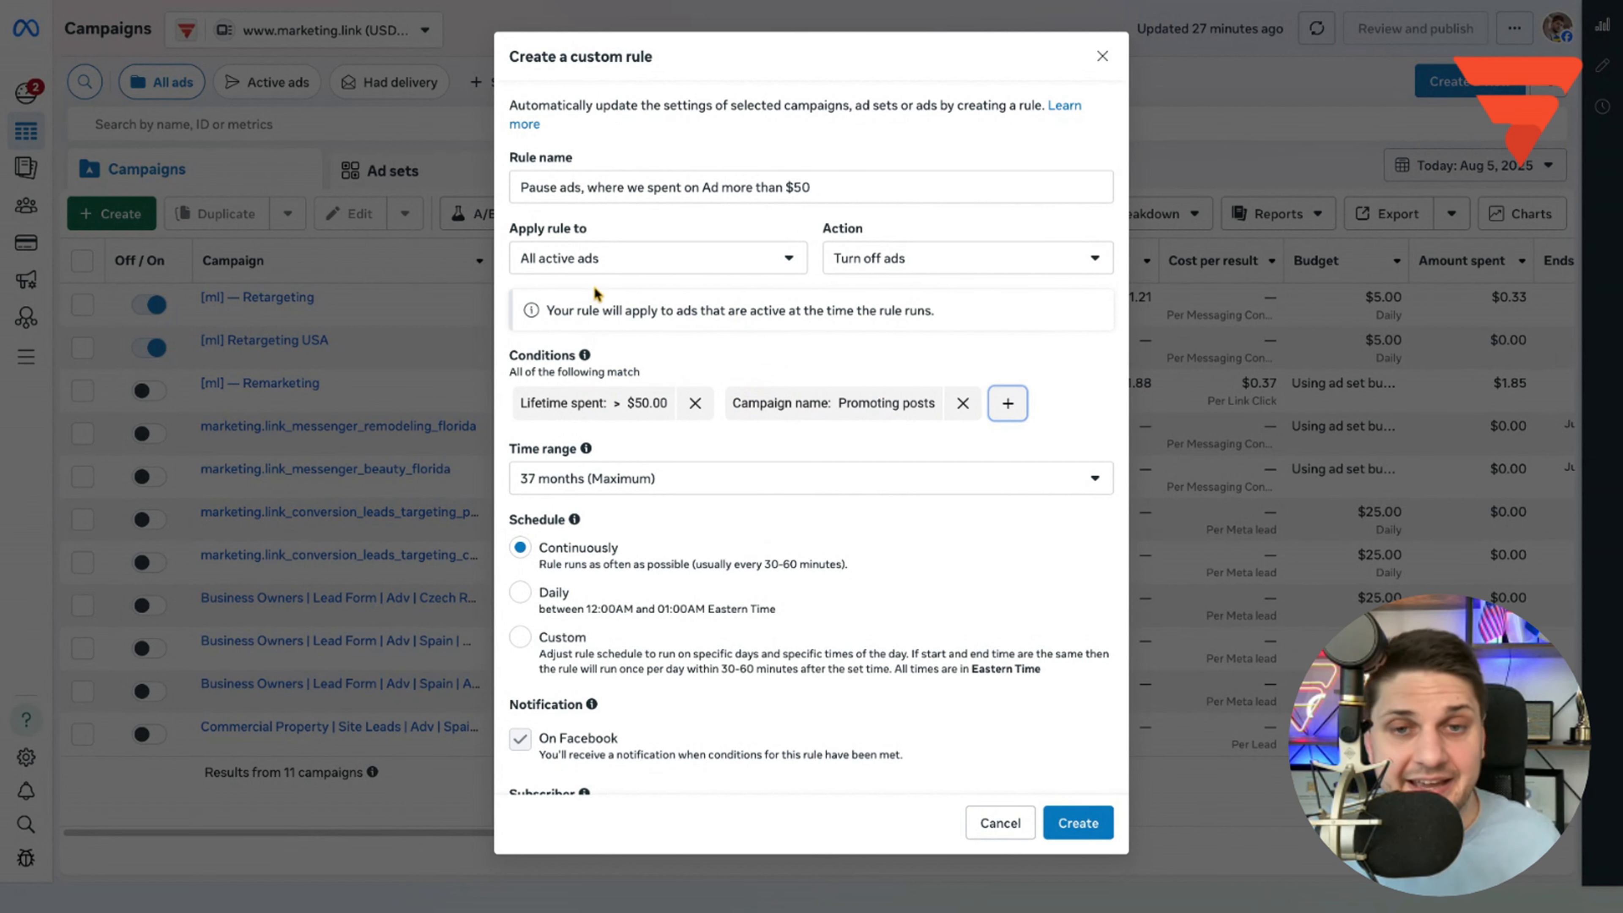
pyautogui.scroll(-2, 632, 400)
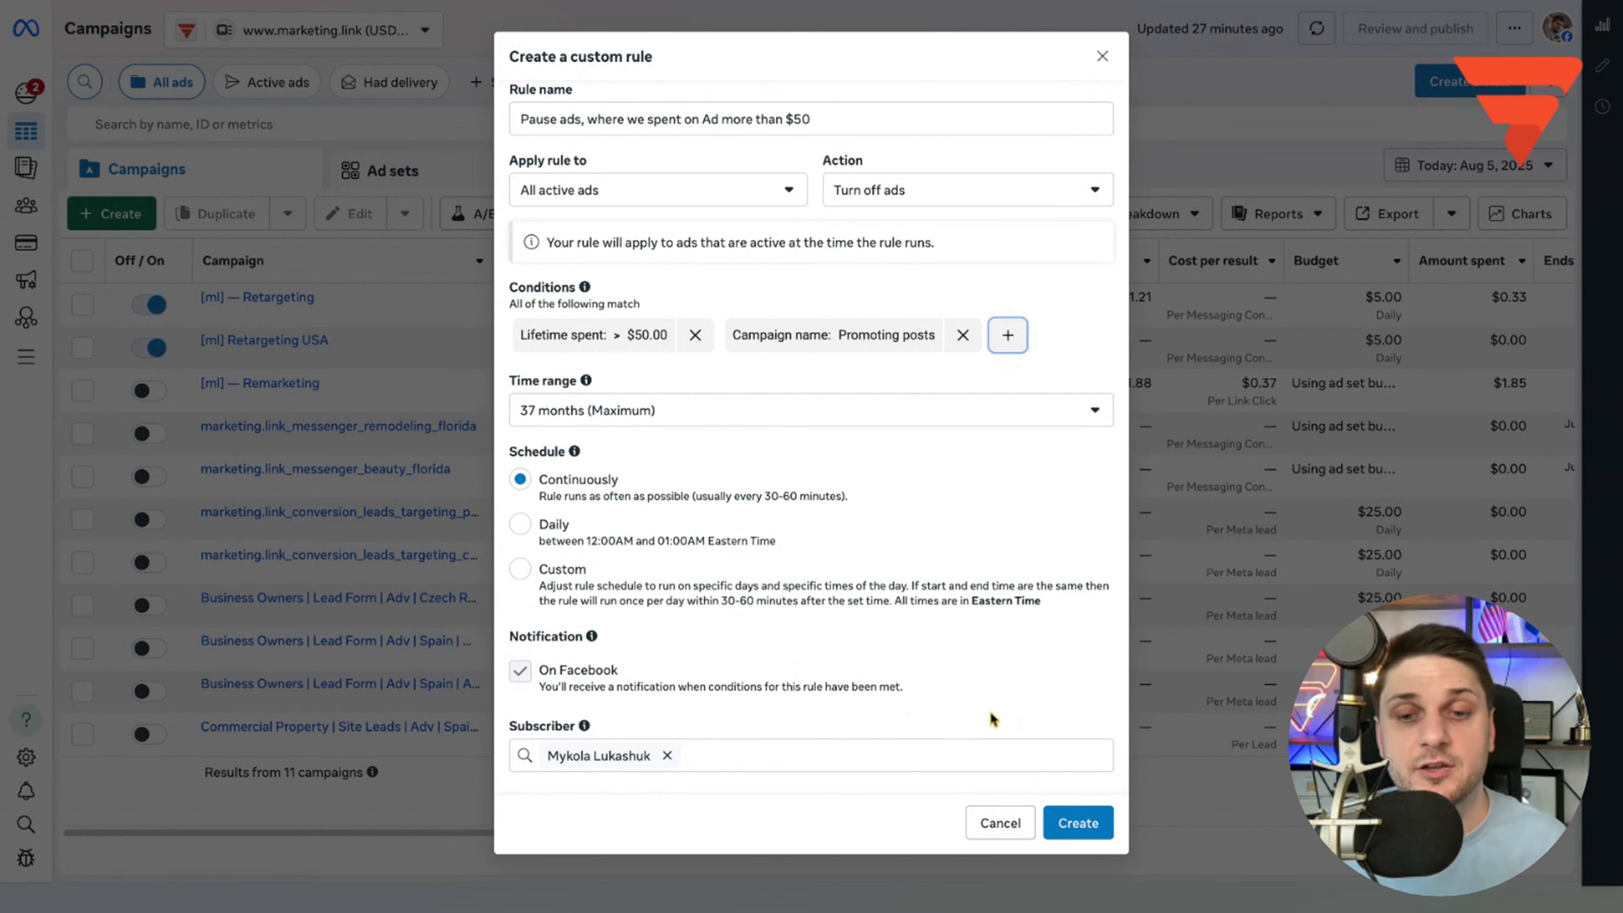
pyautogui.click(1078, 829)
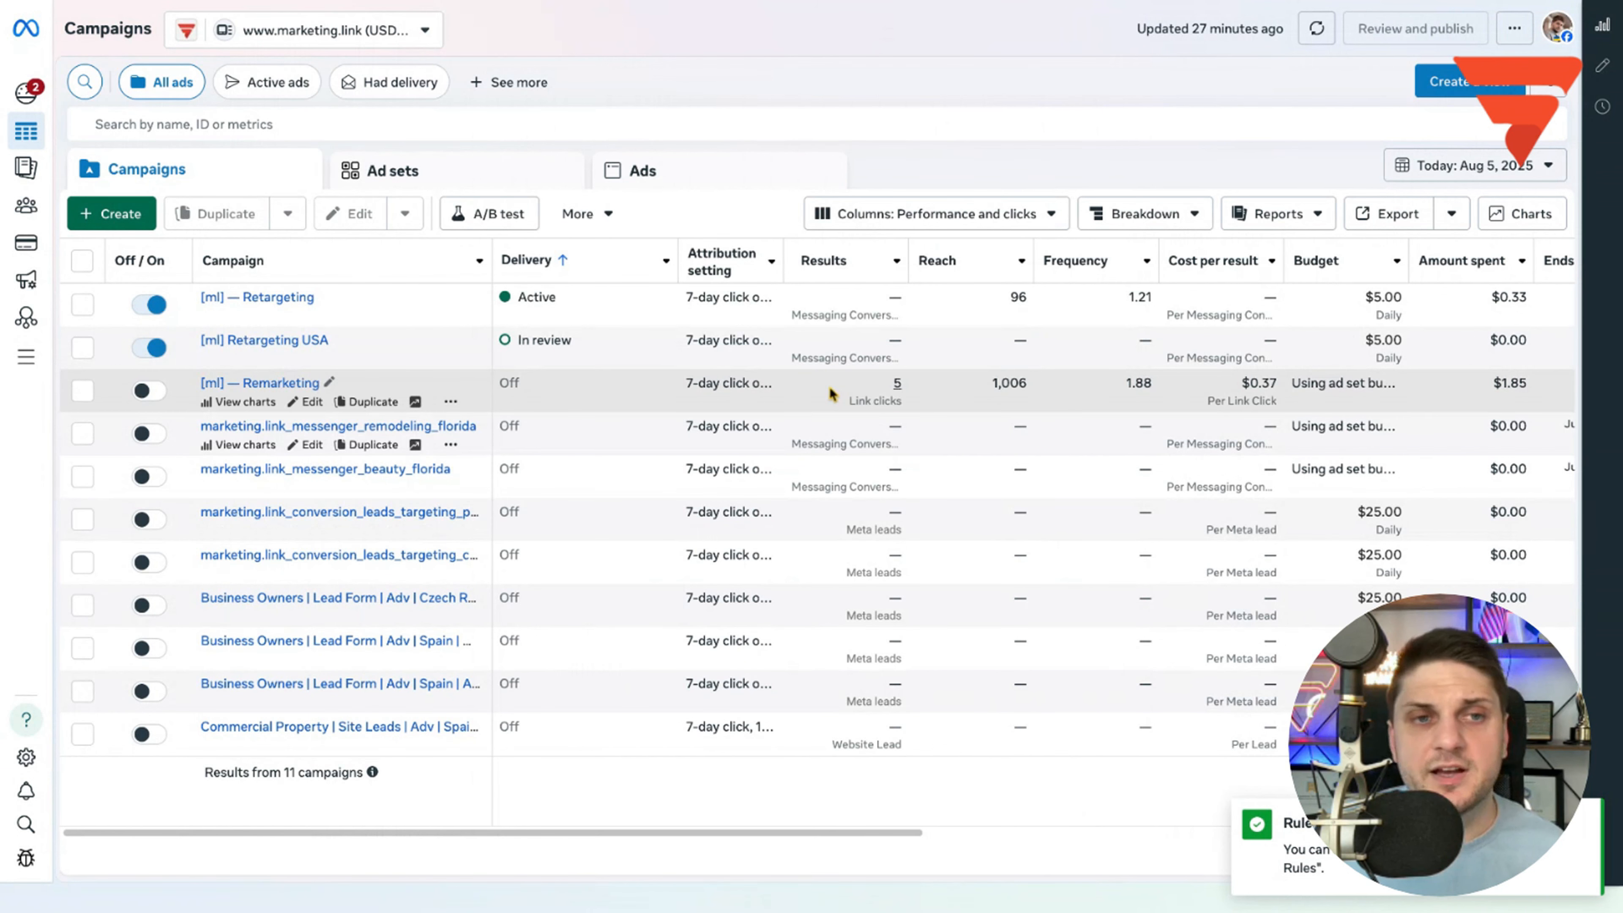
# Step: Start another new custom automated rule
pyautogui.moveTo(827, 386)
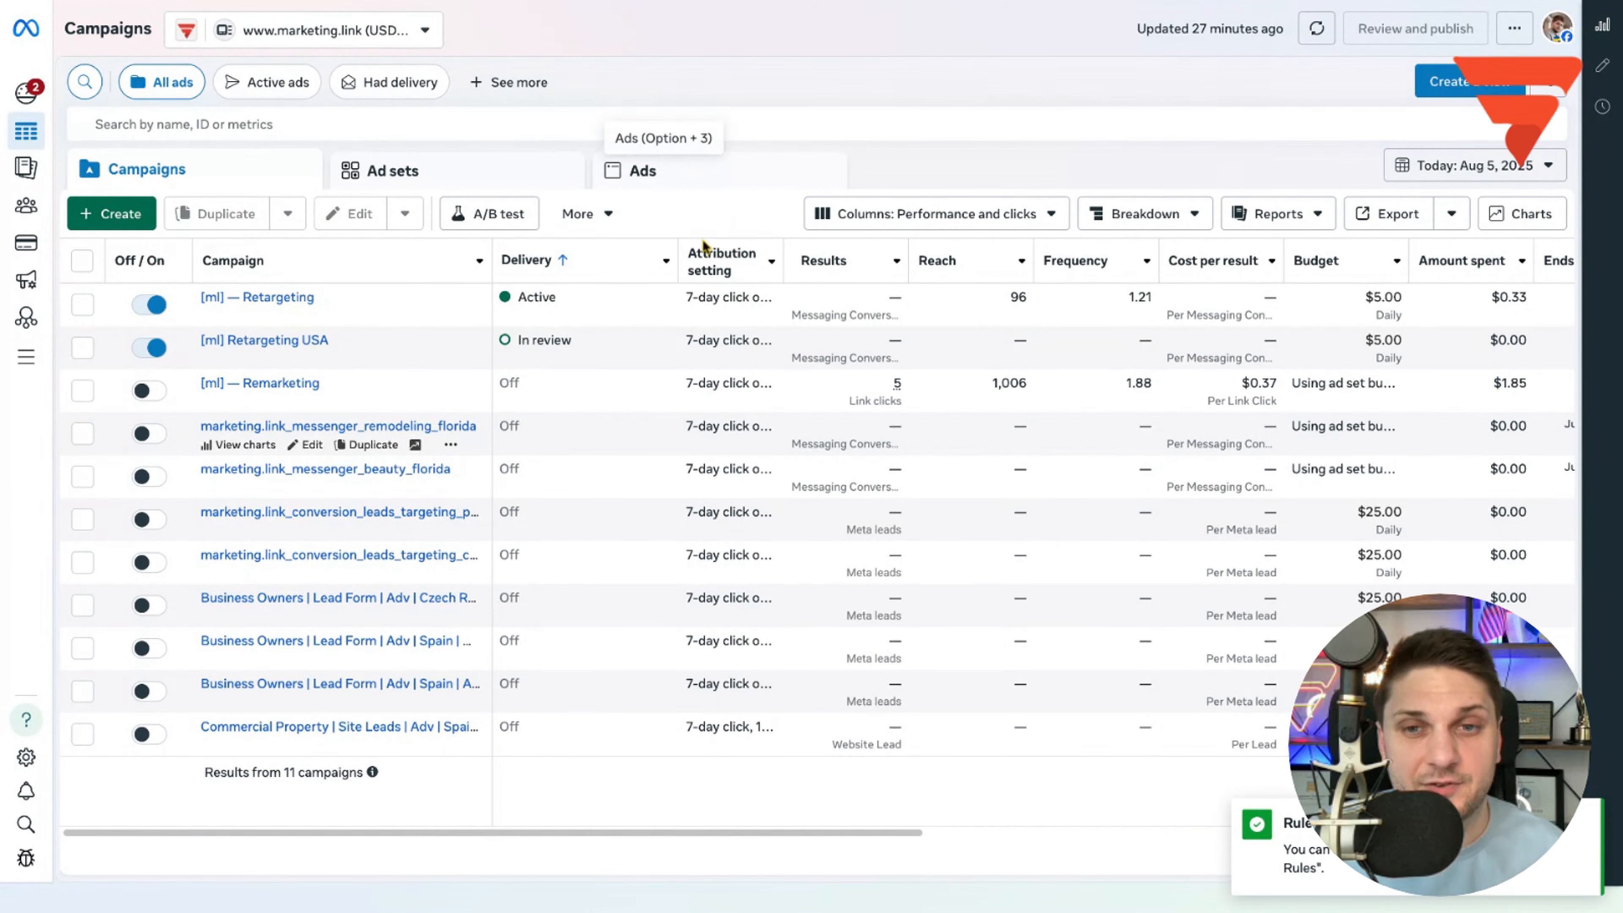
pyautogui.click(587, 214)
pyautogui.click(648, 303)
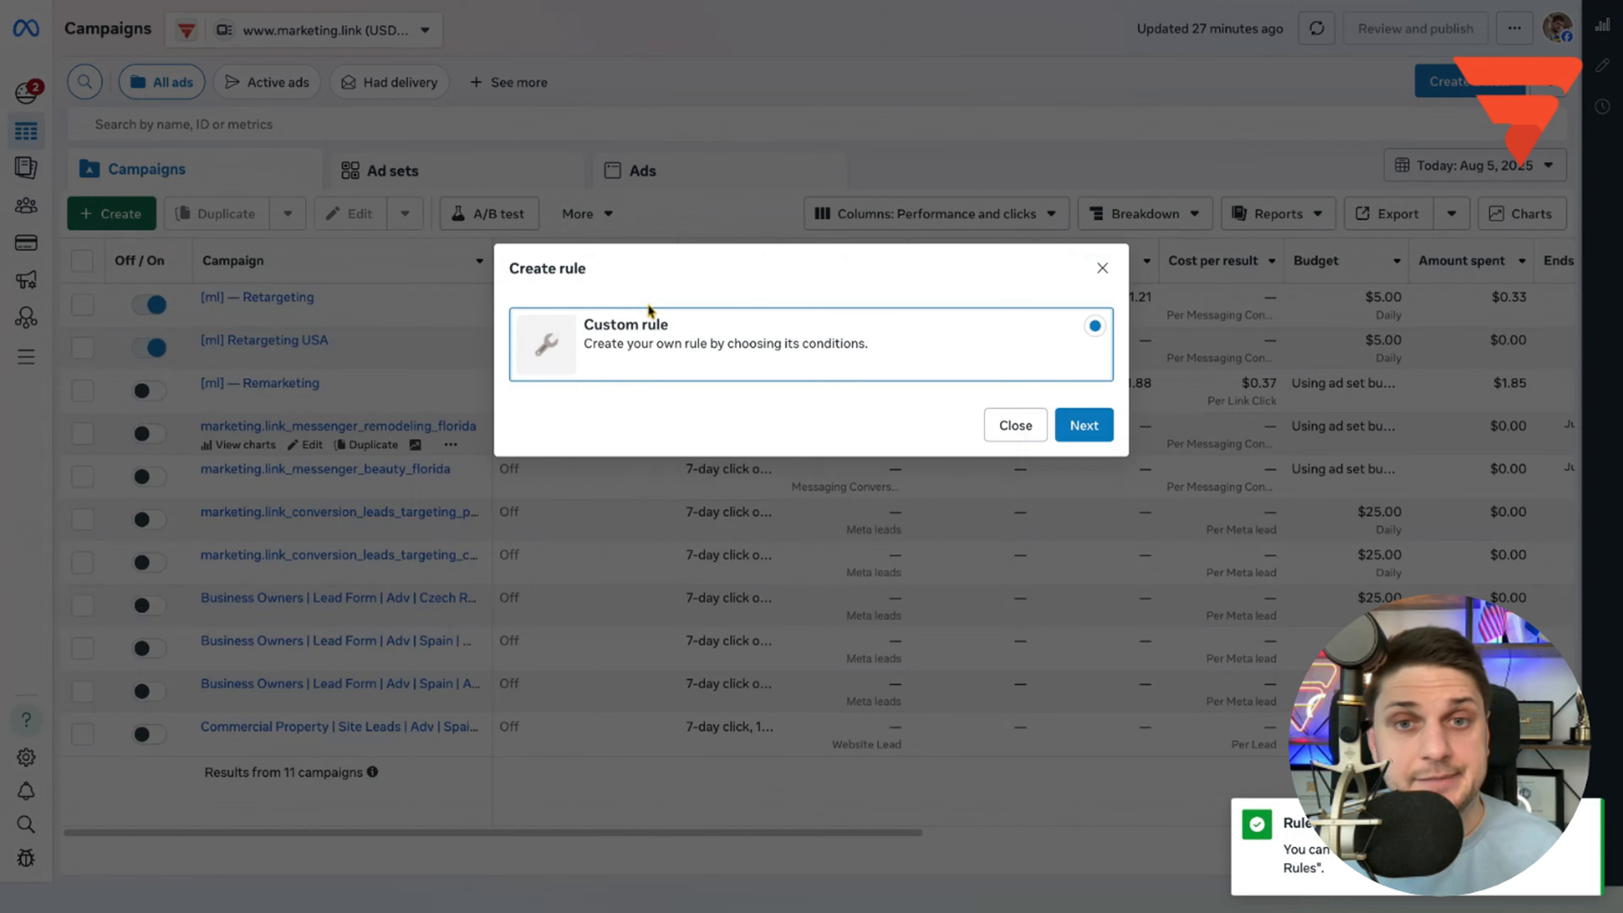
pyautogui.click(1085, 425)
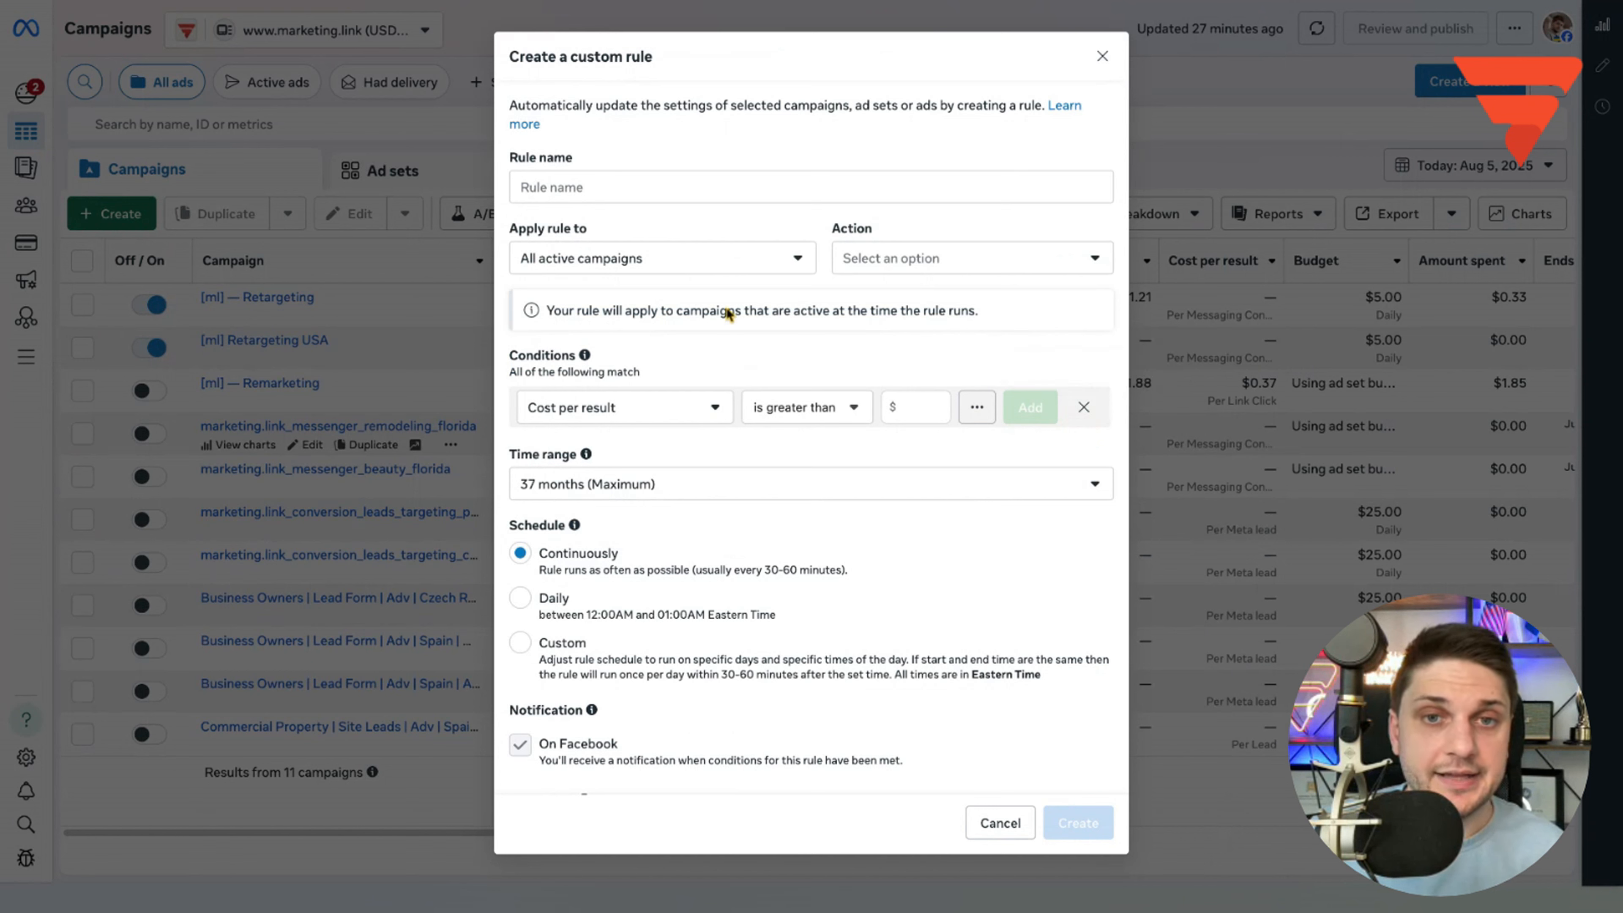
pyautogui.click(672, 262)
pyautogui.click(639, 327)
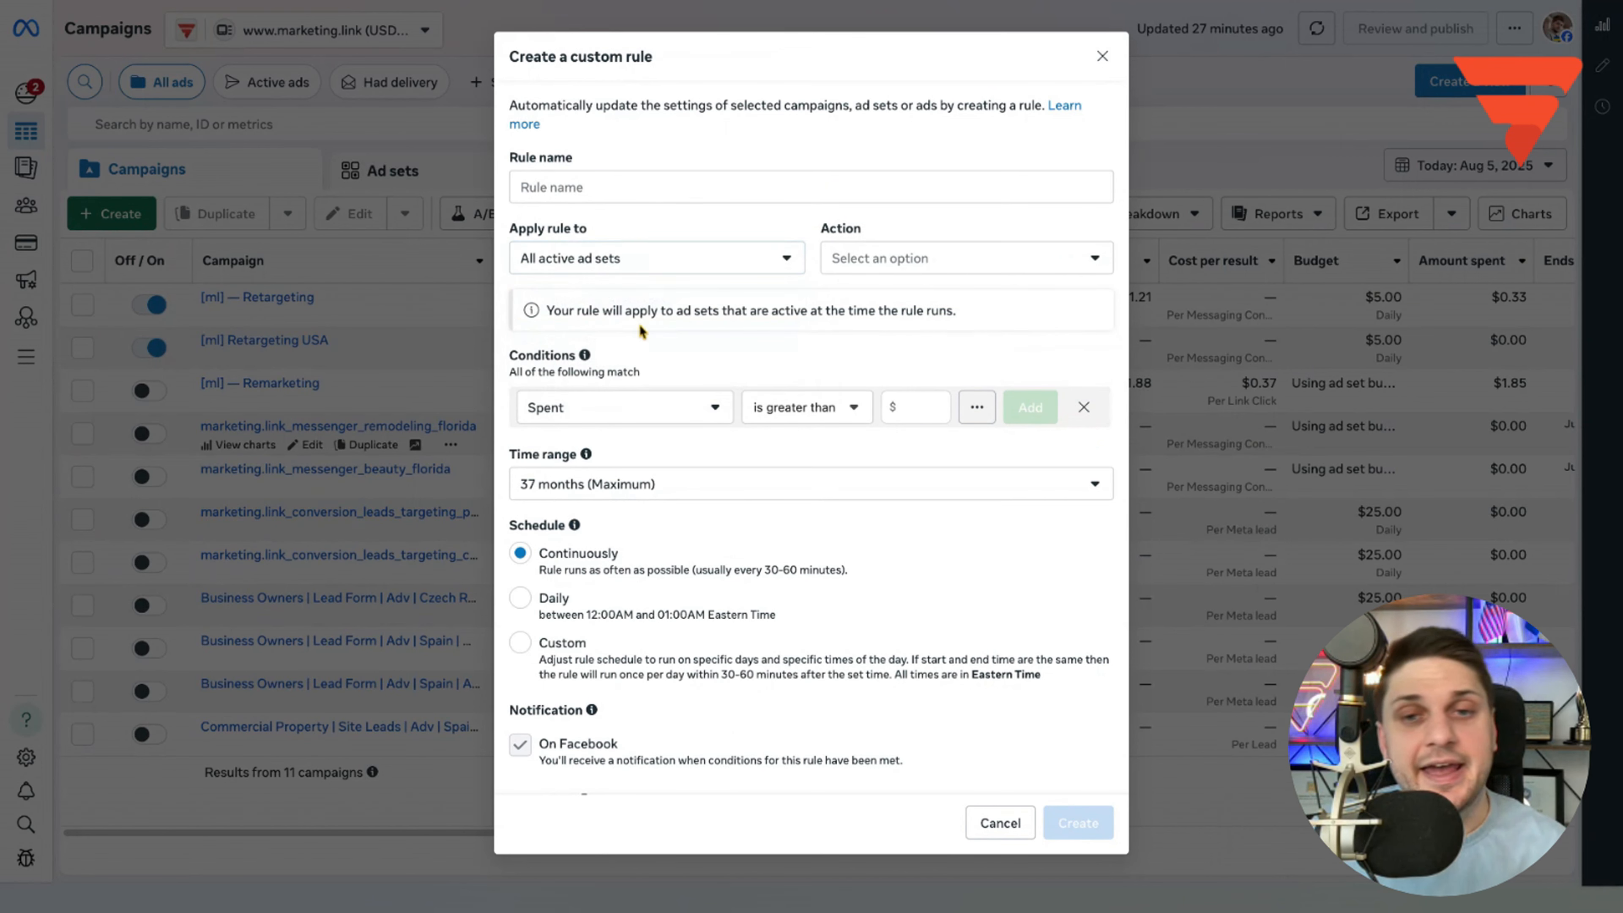
pyautogui.click(661, 408)
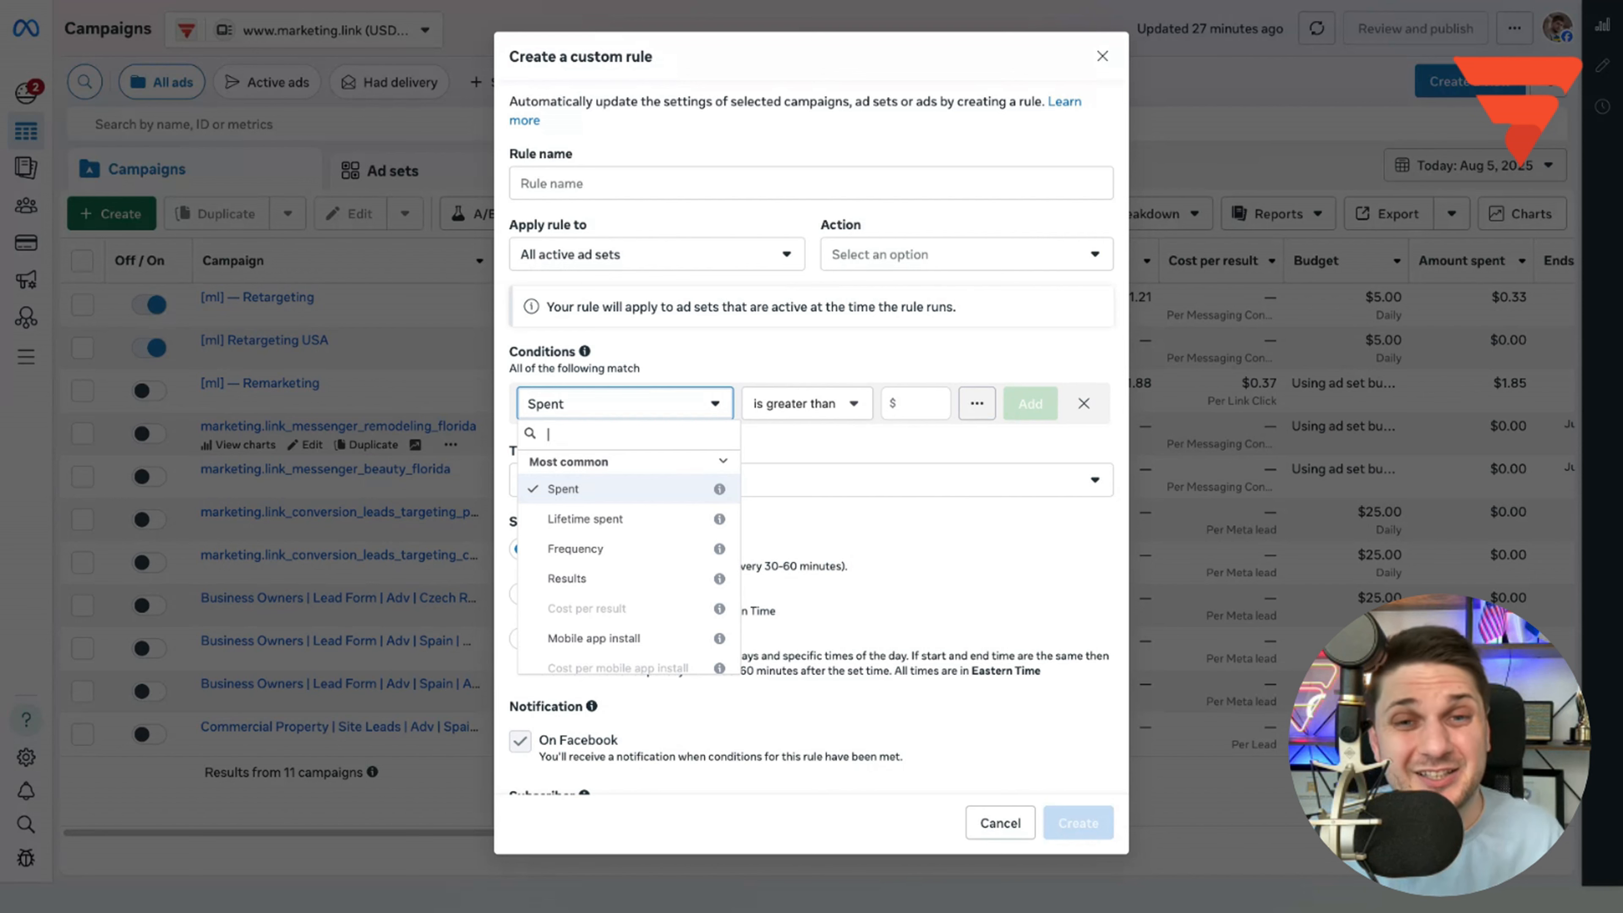
pyautogui.click(636, 259)
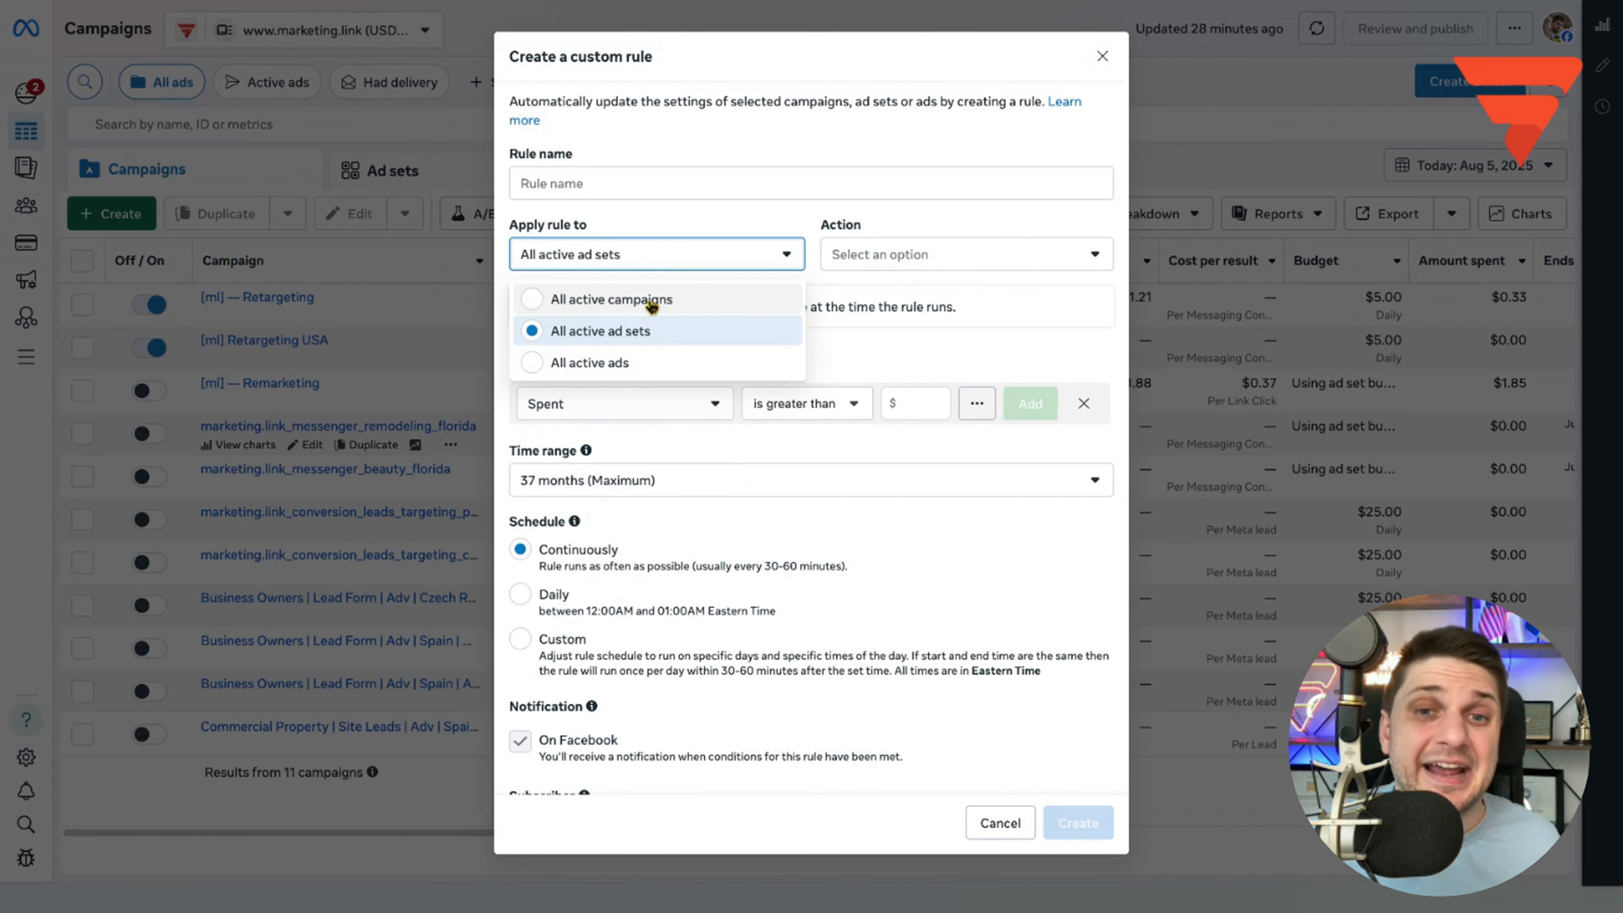
pyautogui.click(651, 306)
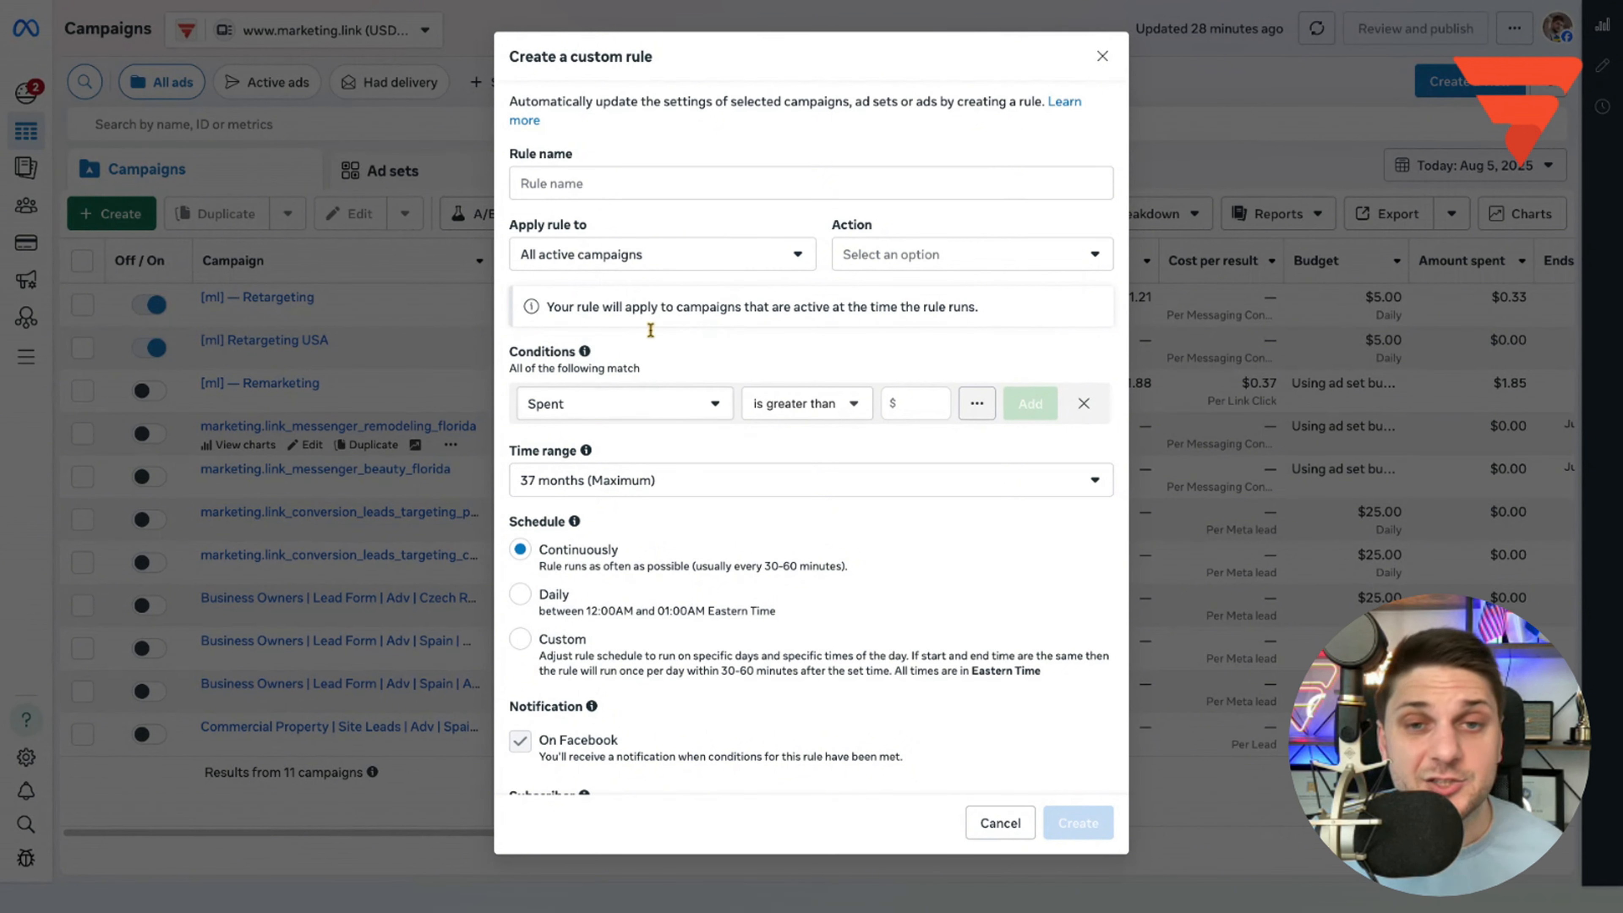
# Step: Name the rule "Stop campaign, lead form where CPL more than $150"
pyautogui.click(656, 185)
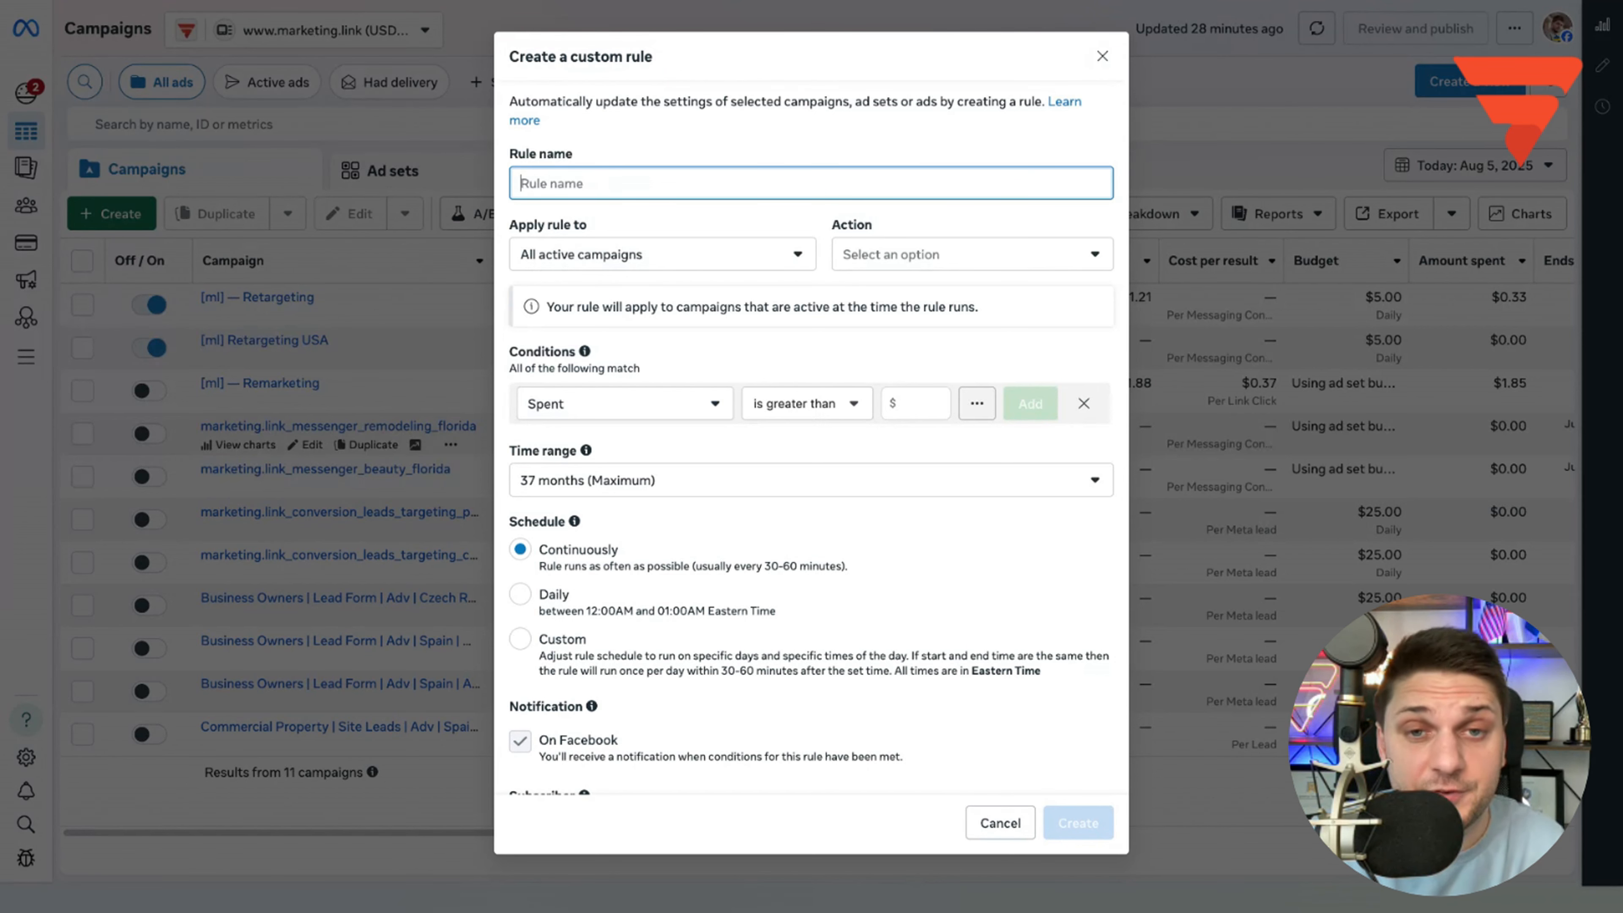
pyautogui.write('Stop')
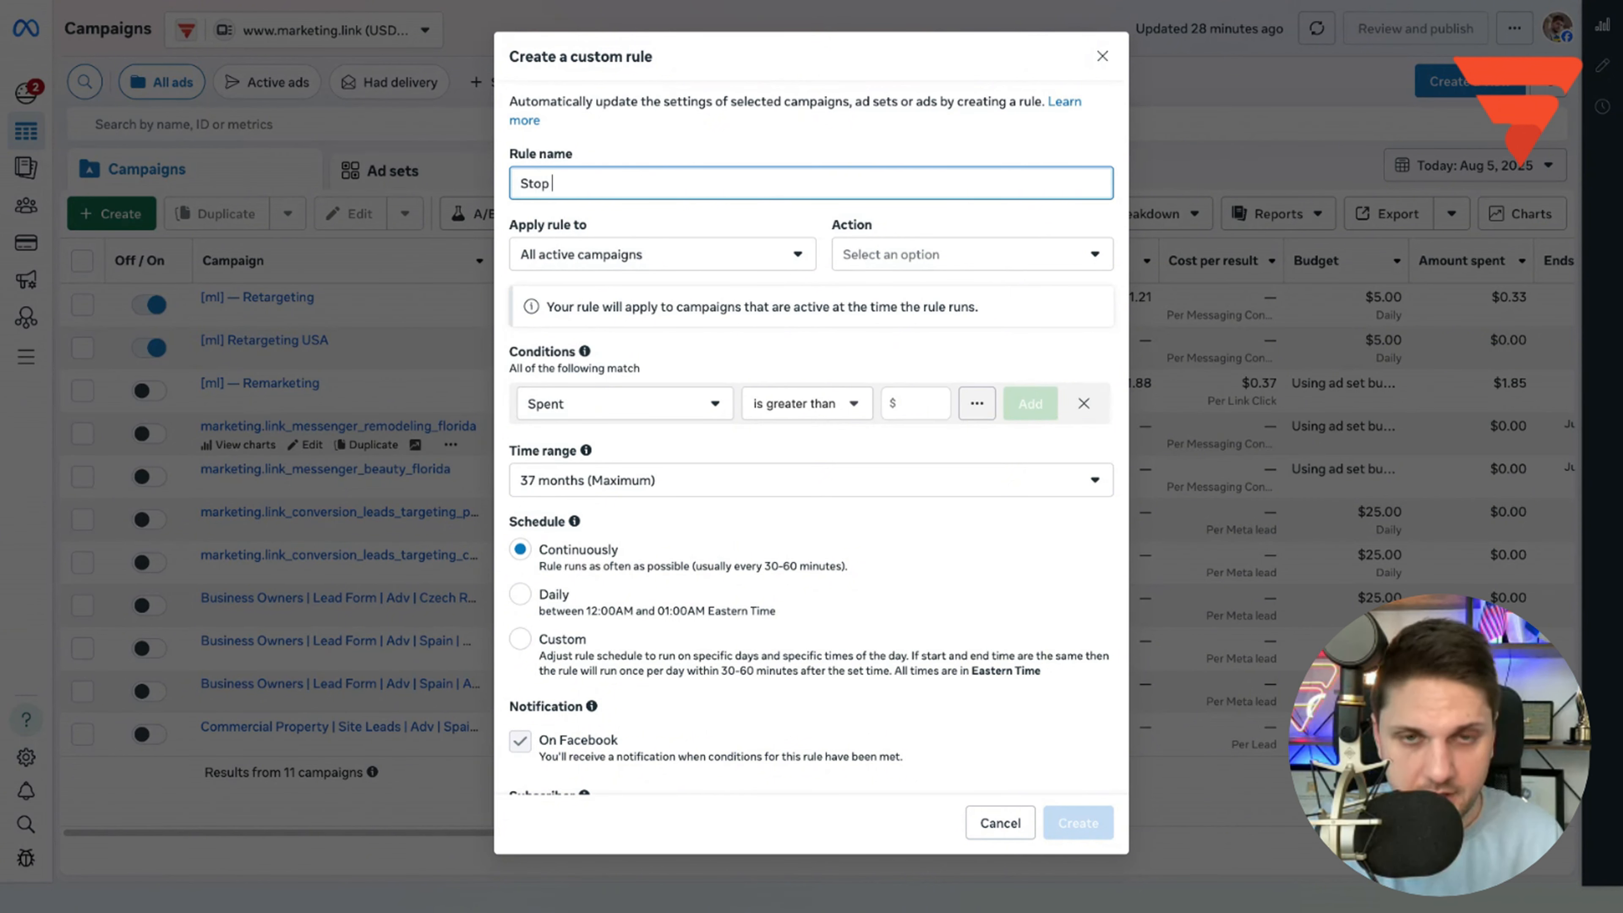
pyautogui.write(' campaign')
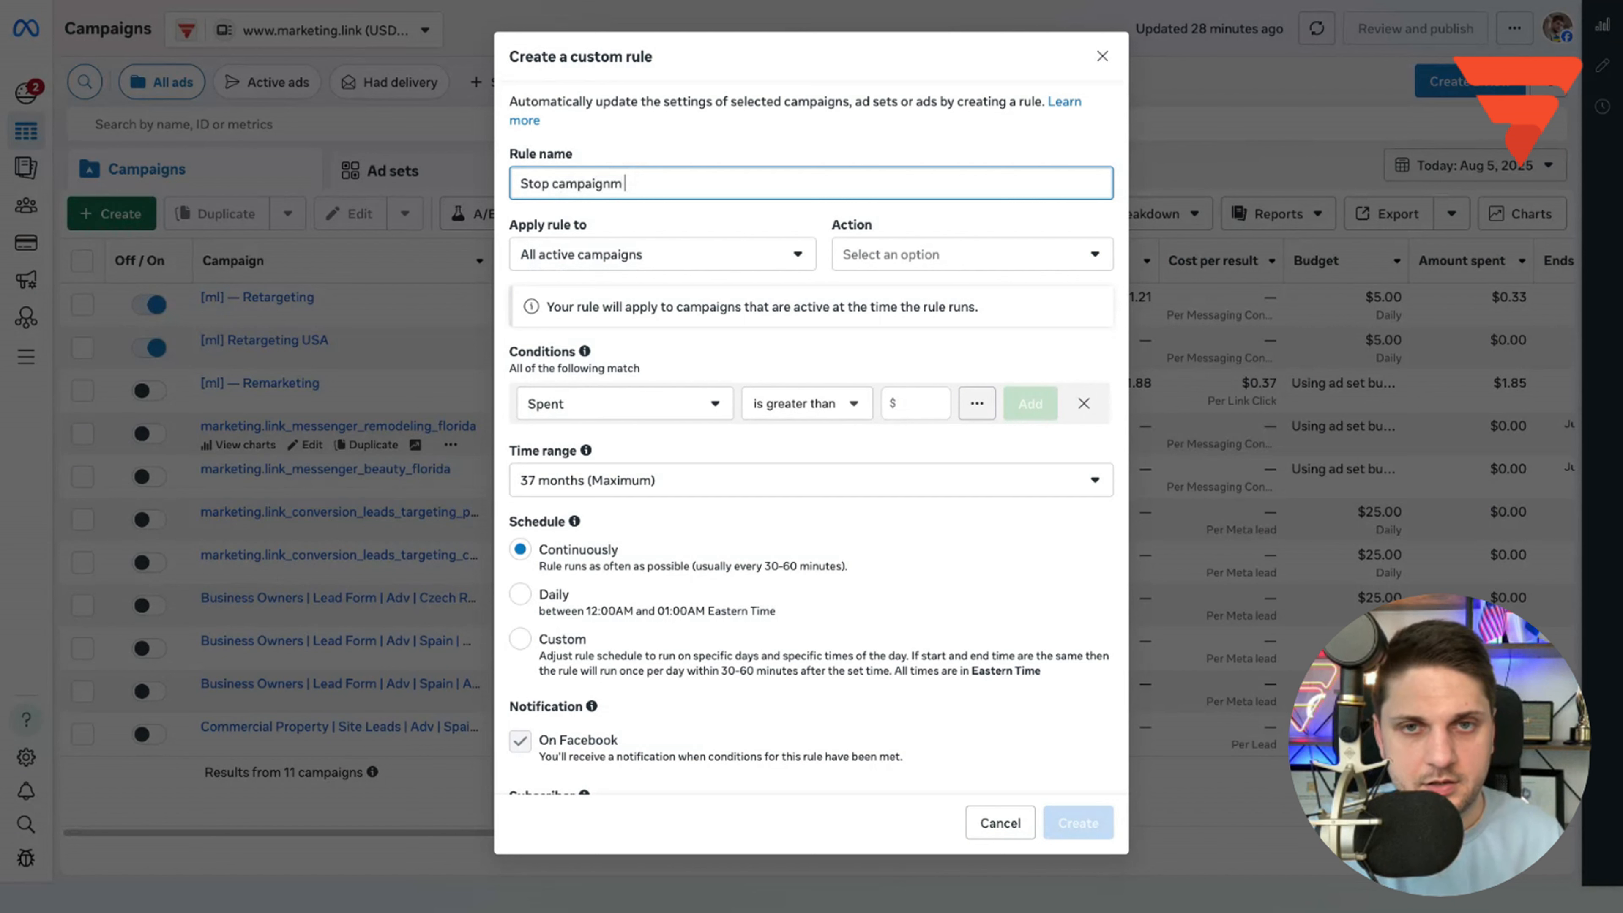
pyautogui.write(', lead ')
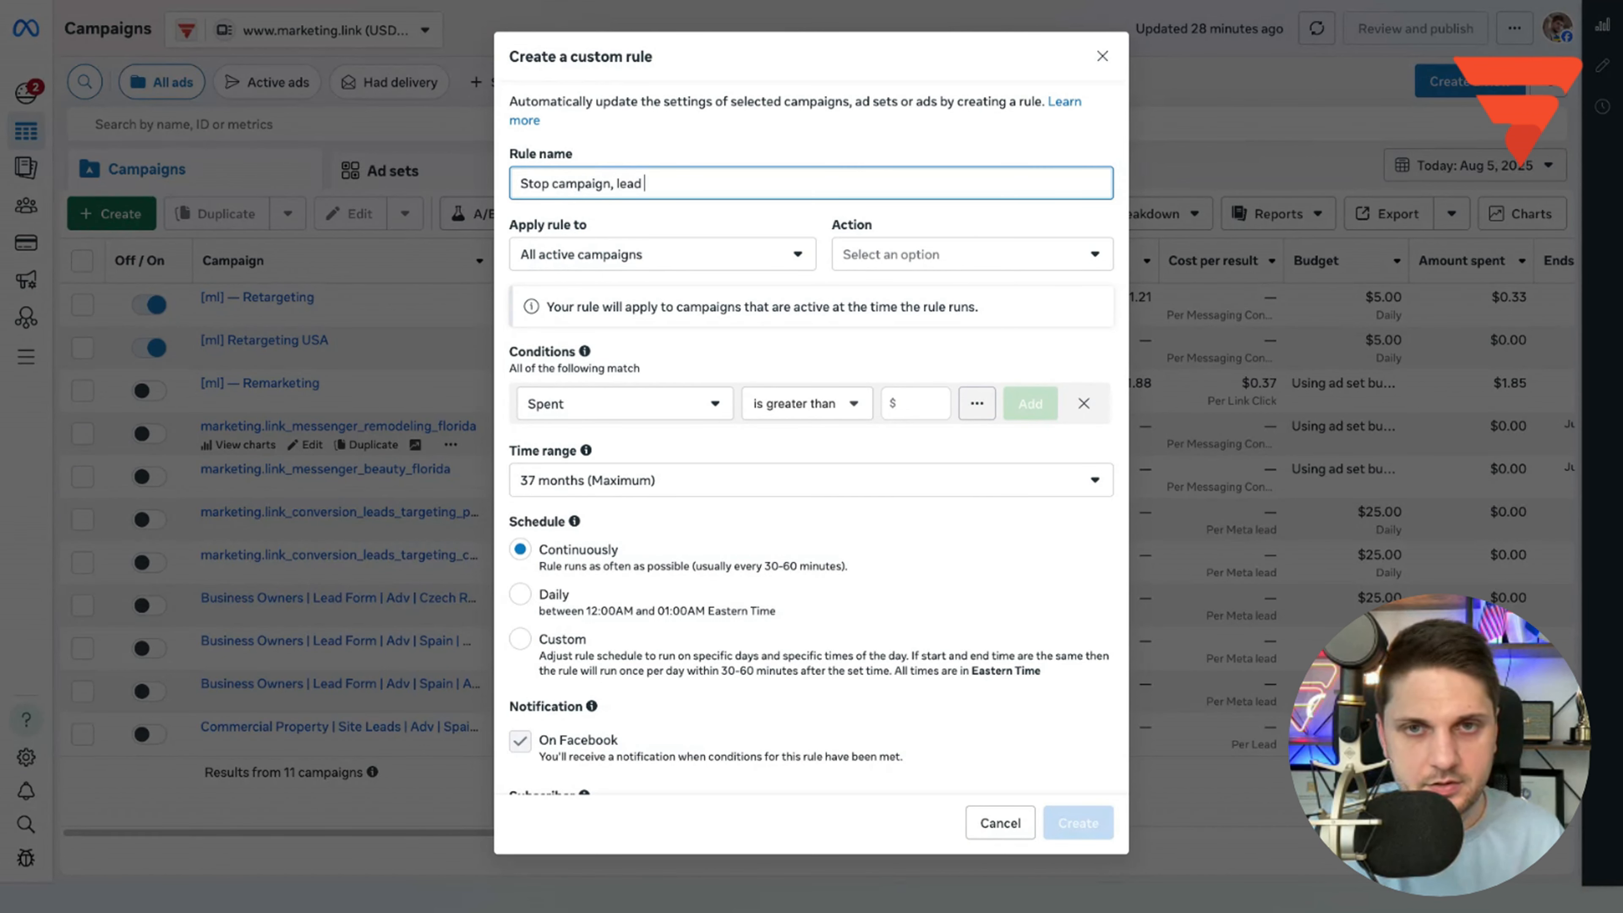
pyautogui.write('form wh')
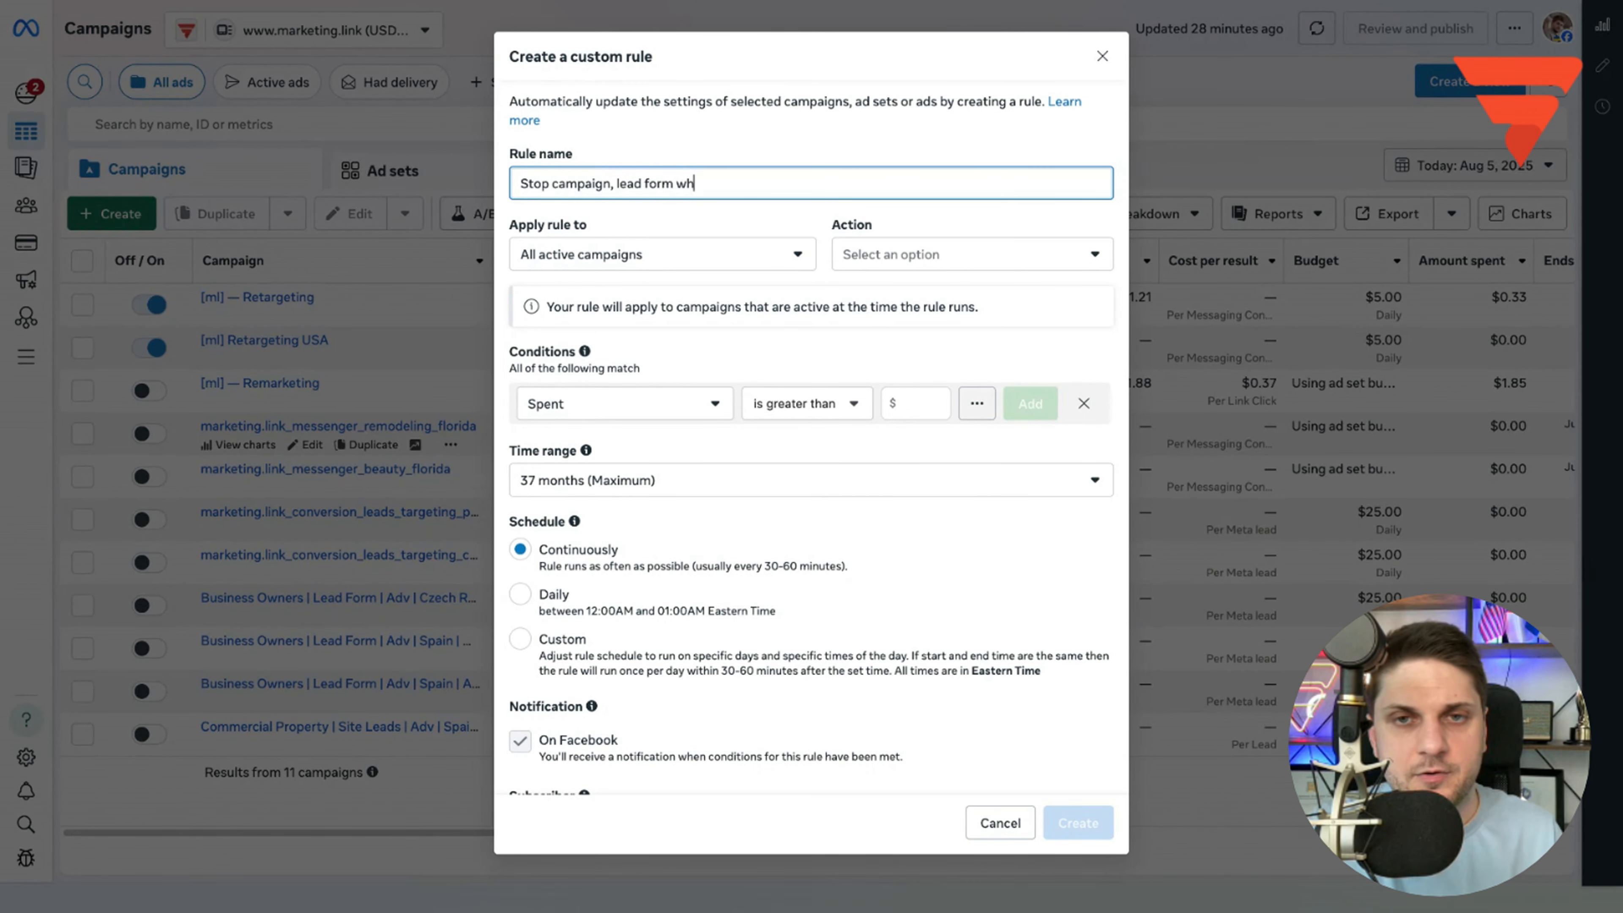
pyautogui.write('ere CPL more ')
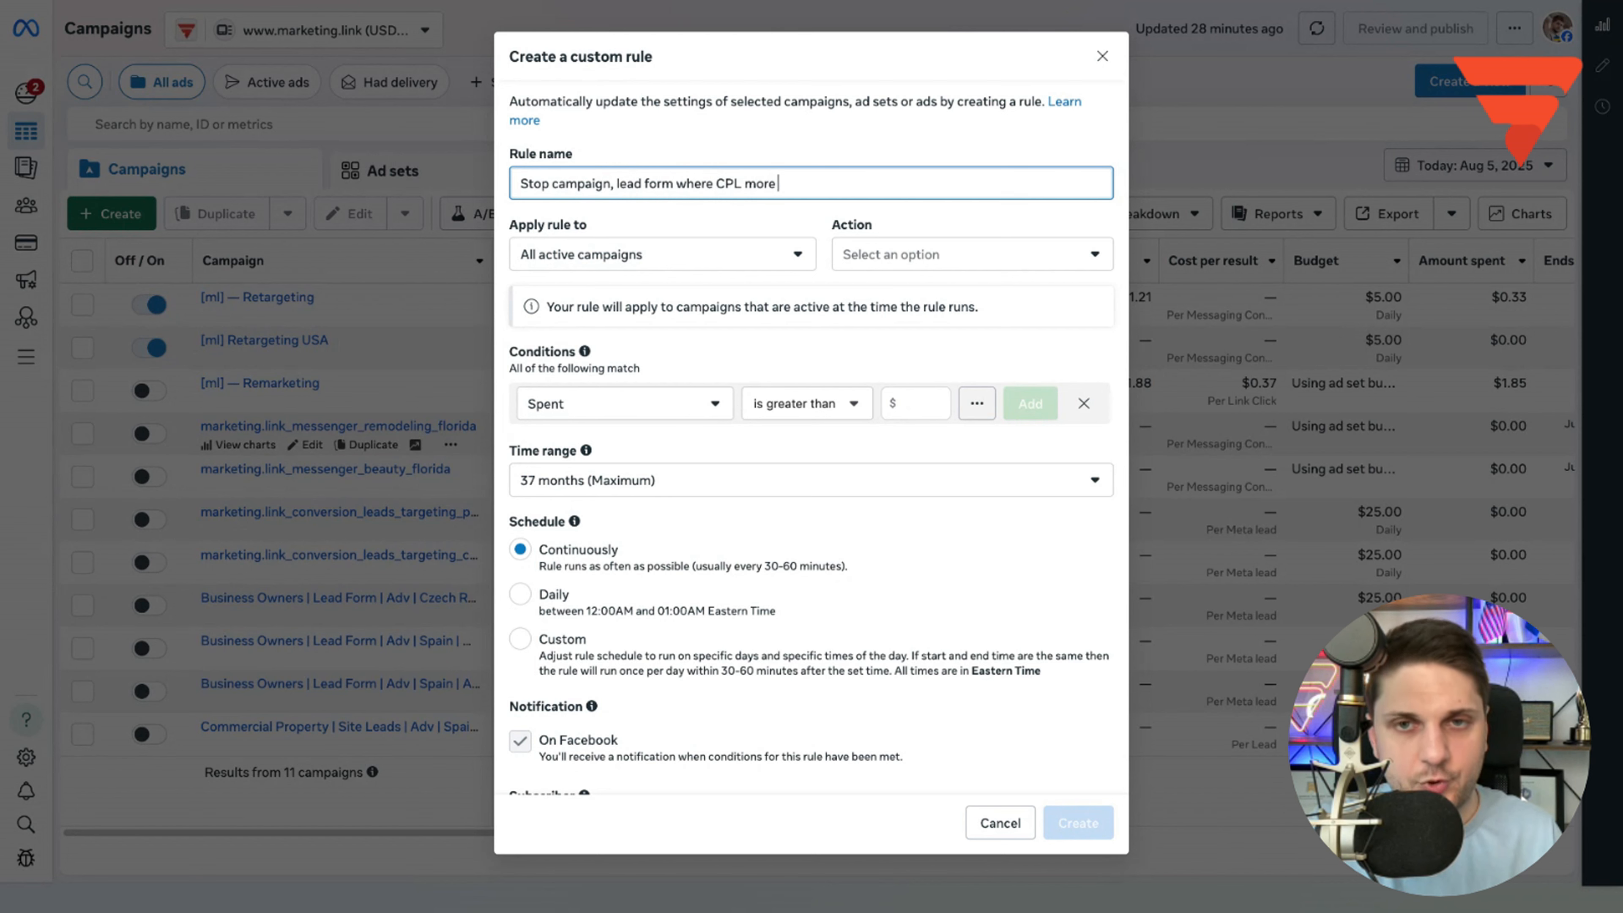
pyautogui.write('than $150')
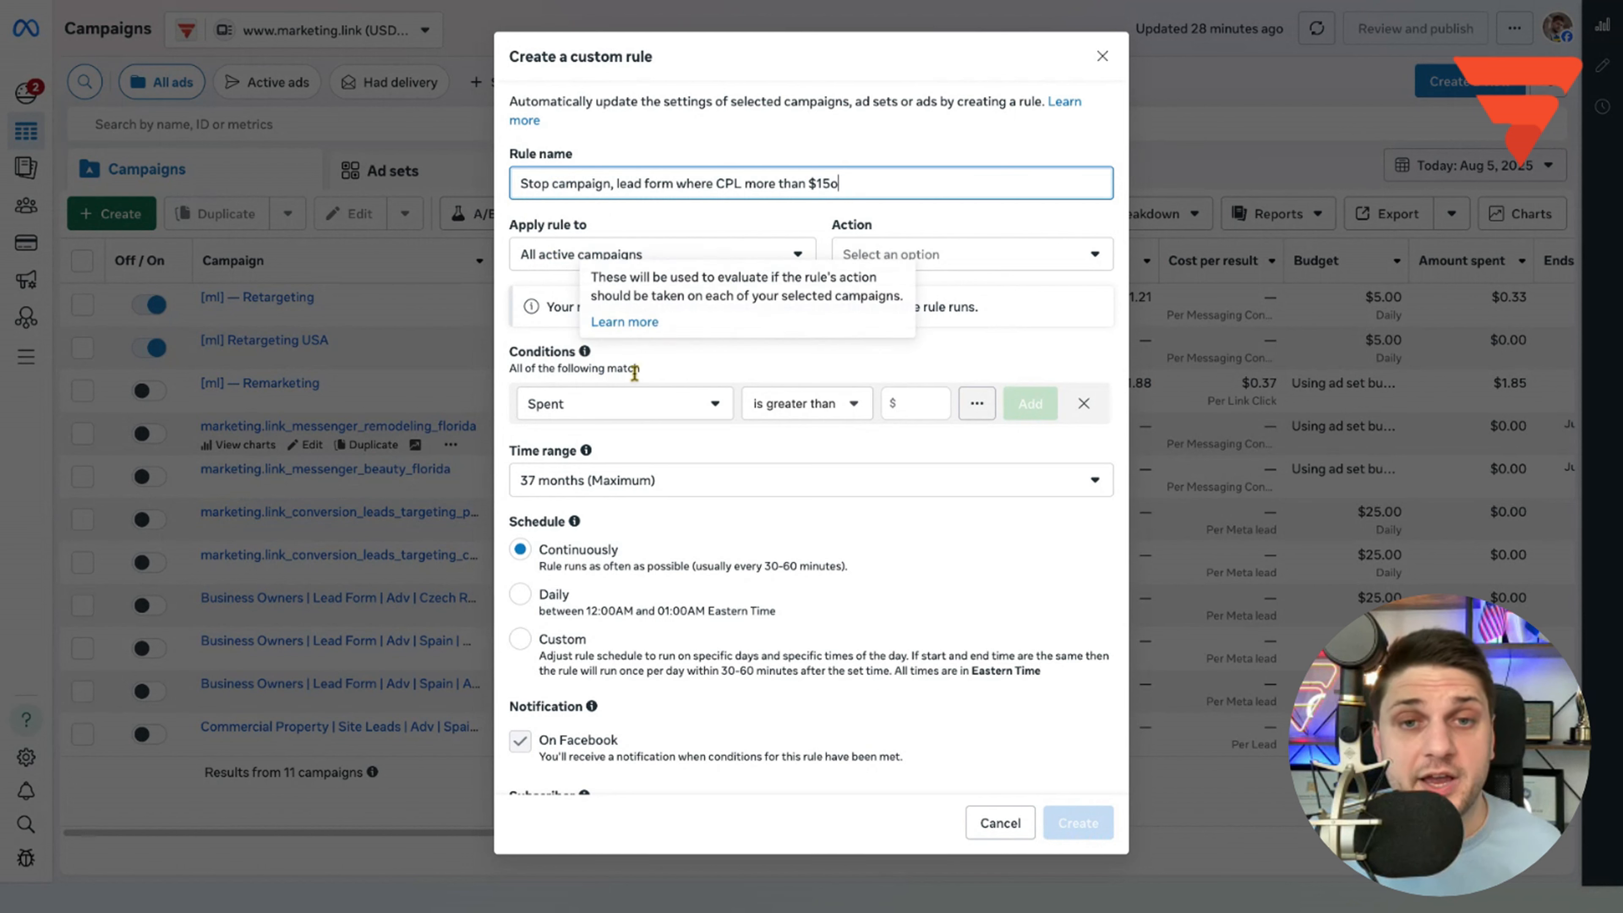
# Step: Add a condition that the cost per result is greater than $150.00
pyautogui.click(596, 414)
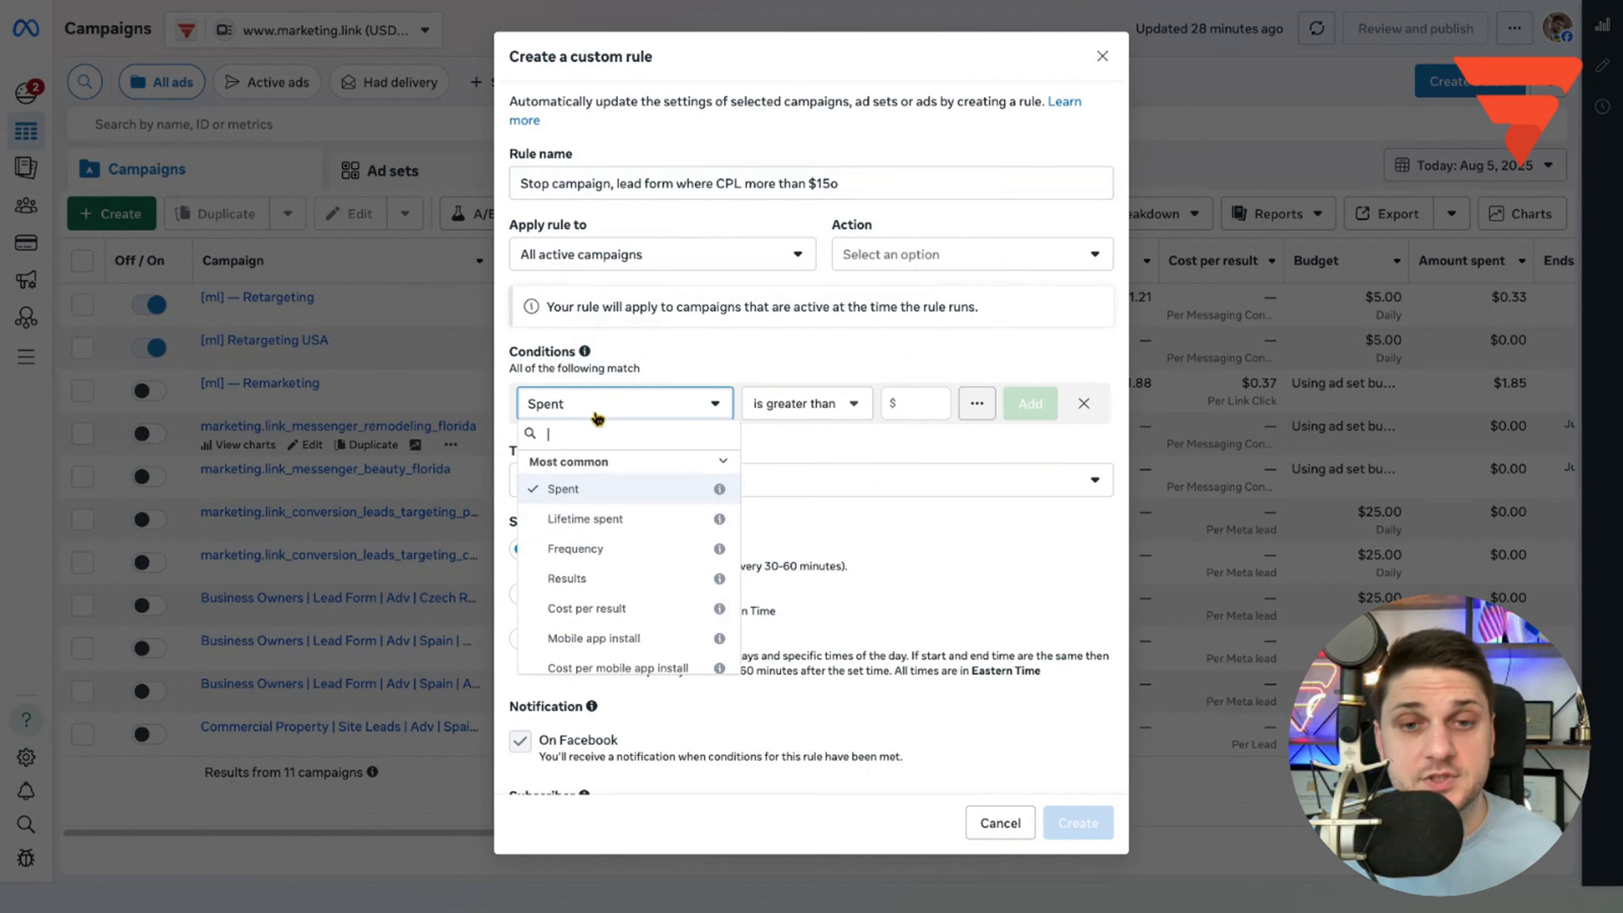
pyautogui.click(619, 615)
pyautogui.click(907, 409)
pyautogui.write('1')
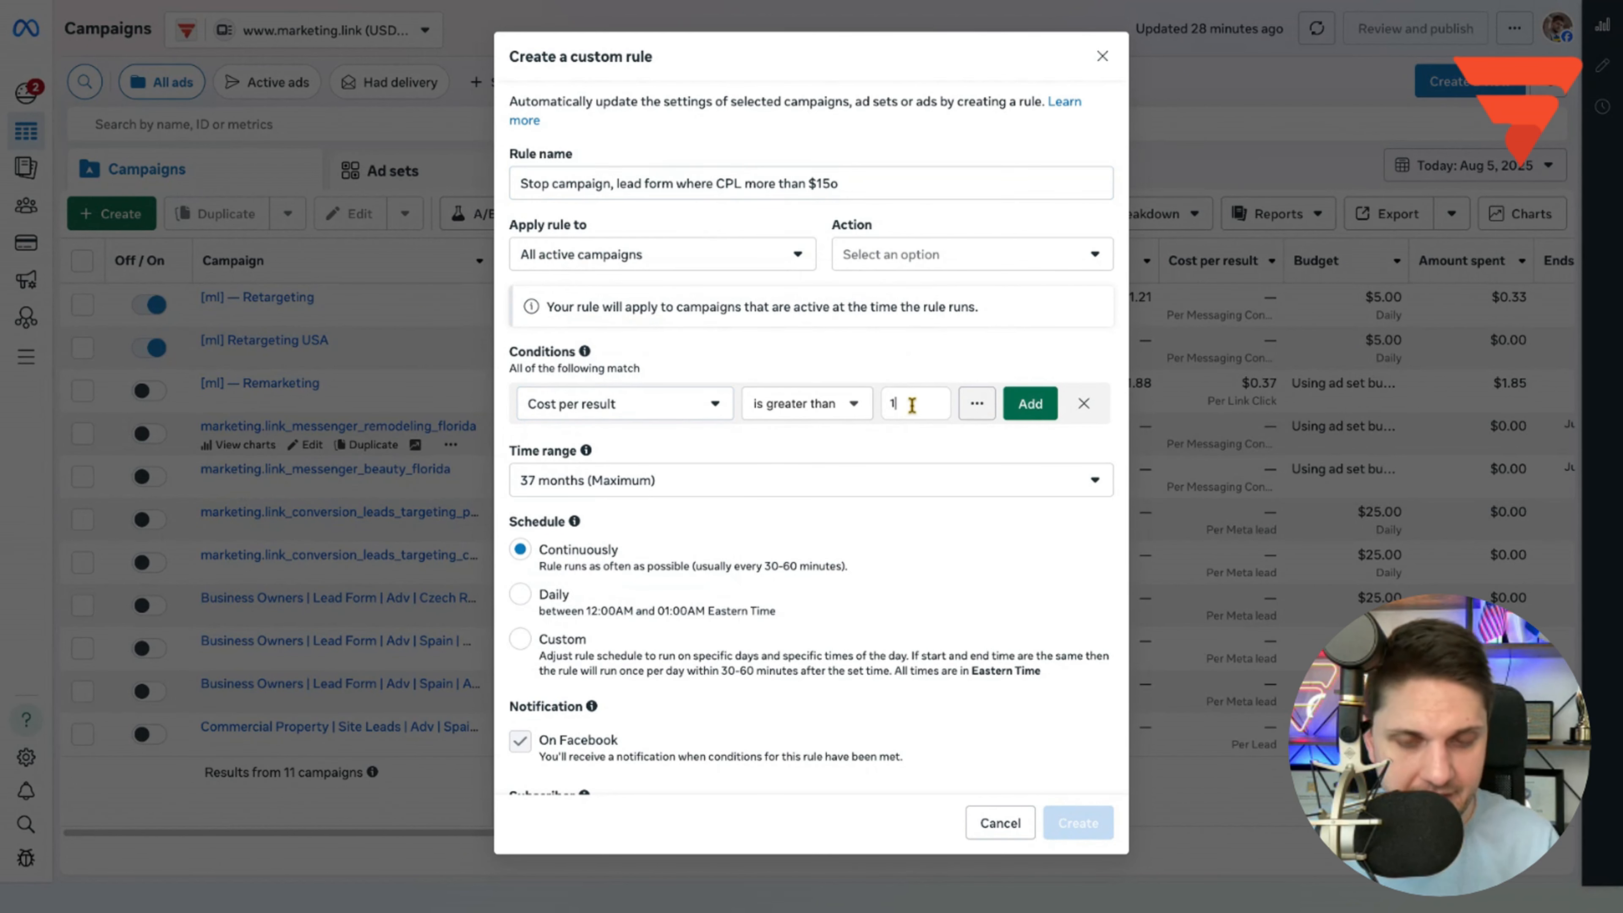
pyautogui.write('50')
# Step: Correct the amount at the end of the rule name to $150 and set the rule's action to Turn off campaigns
pyautogui.click(889, 188)
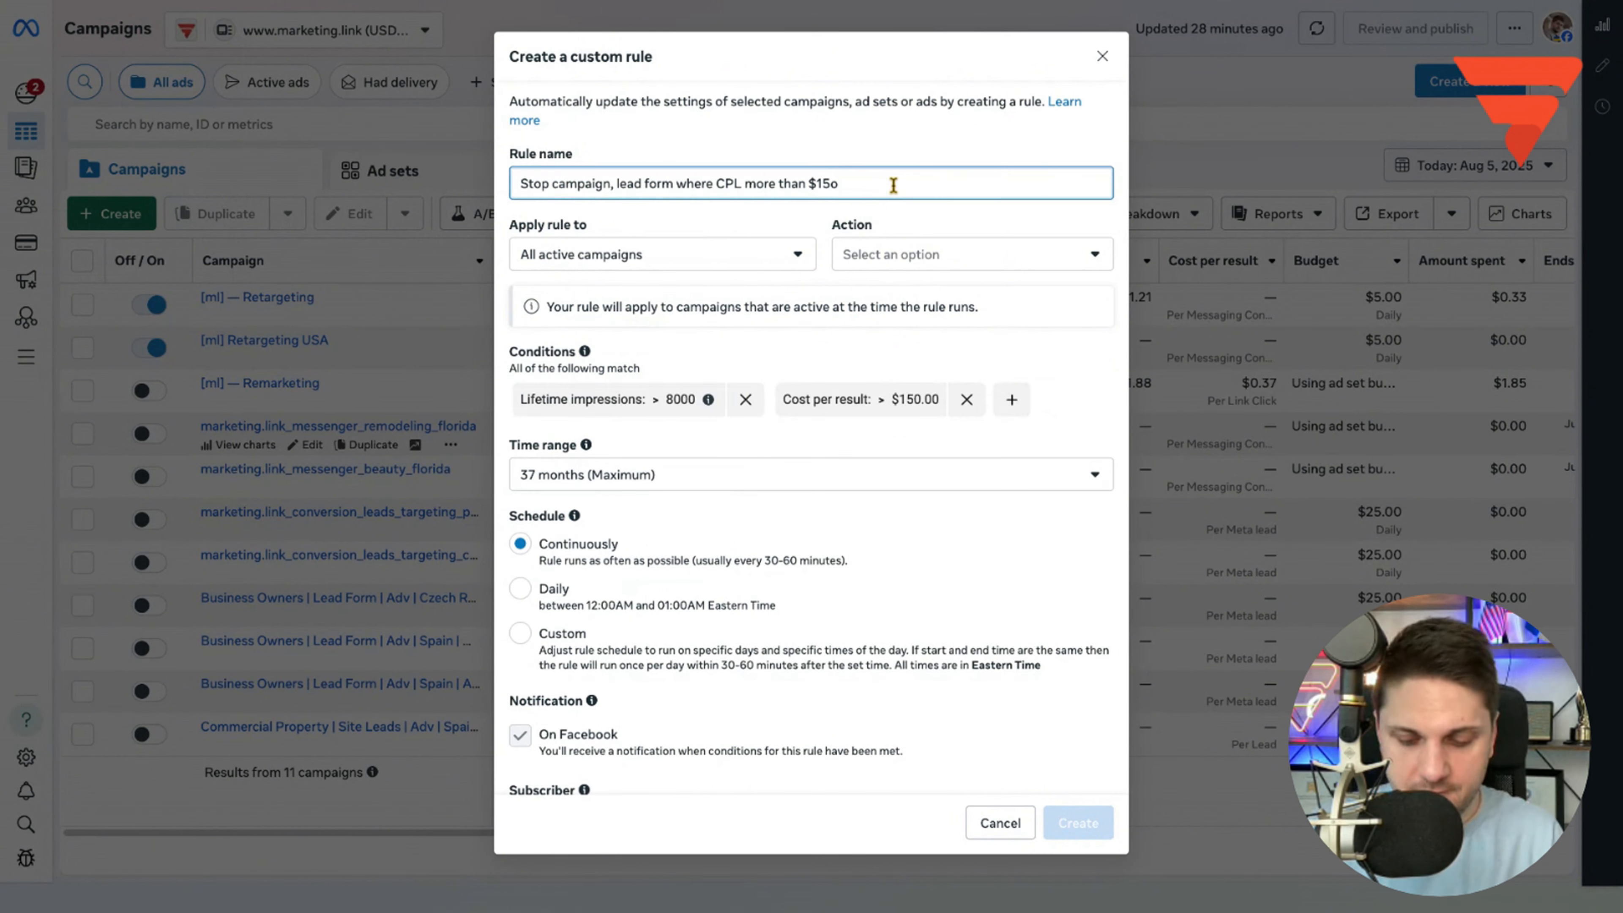
pyautogui.click(934, 267)
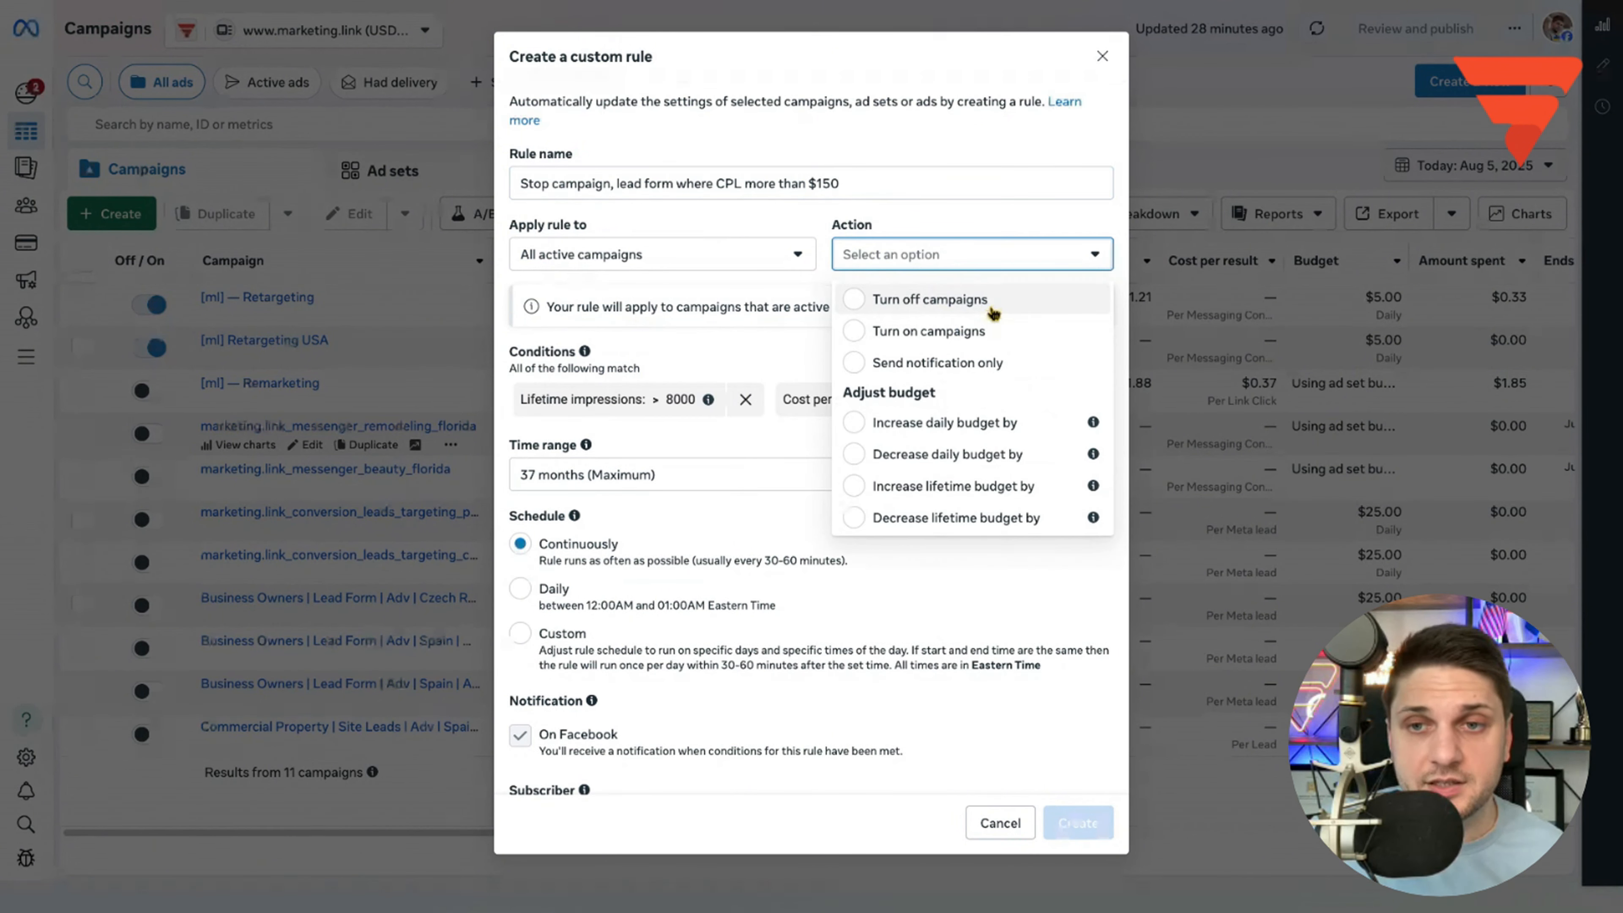
pyautogui.click(1003, 308)
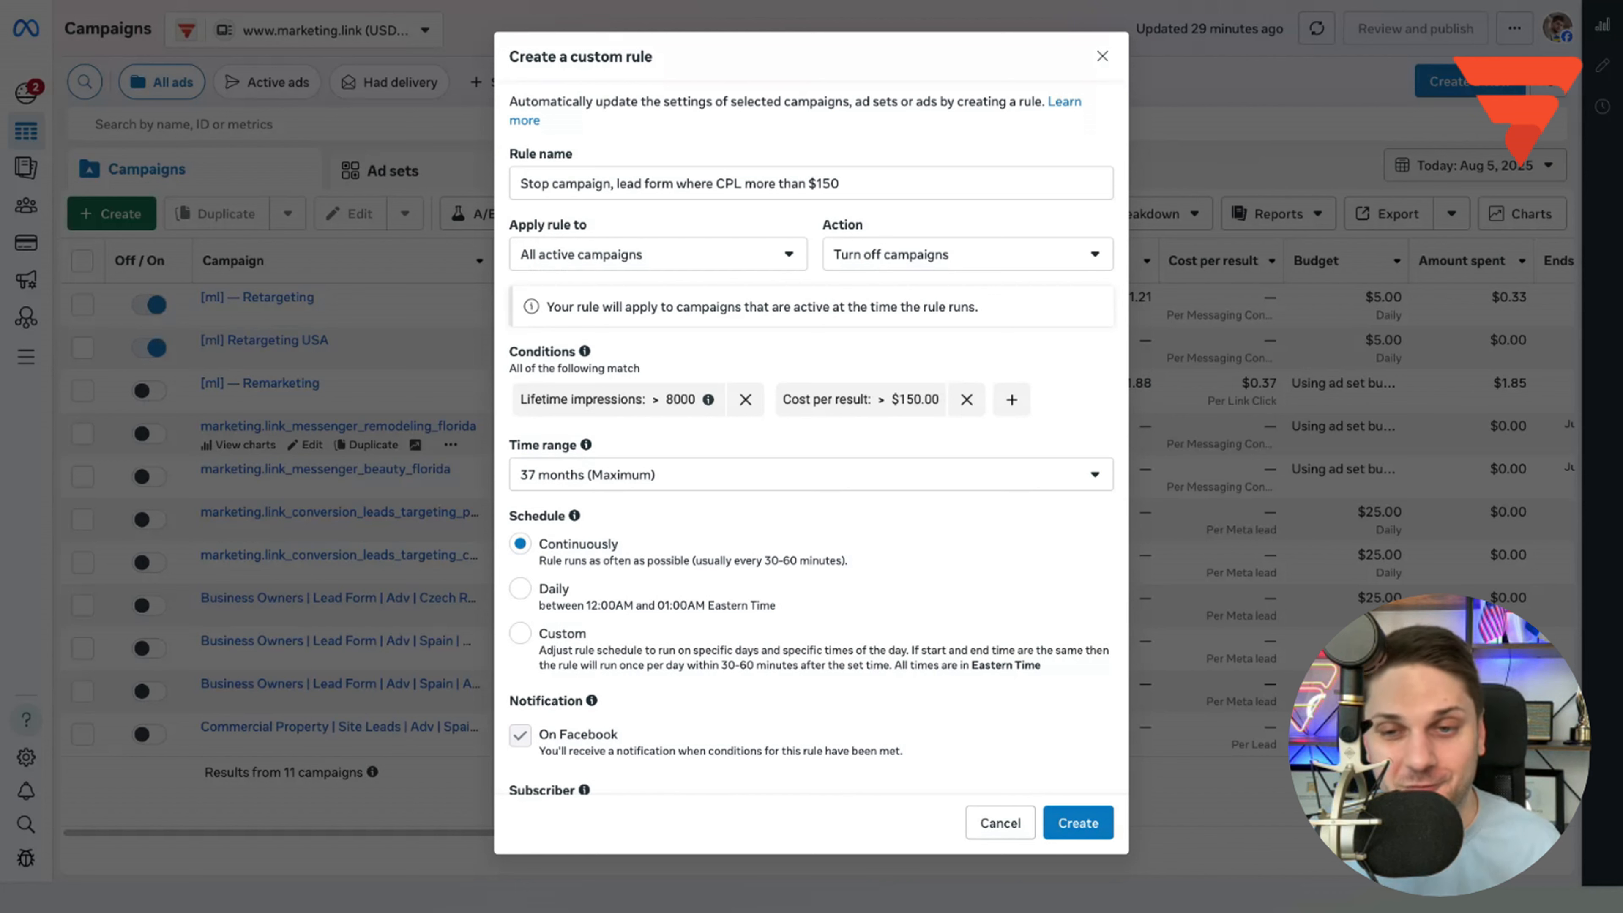
# Step: Add another condition that the campaign name contains "Lead Form"
pyautogui.click(1011, 400)
pyautogui.click(610, 437)
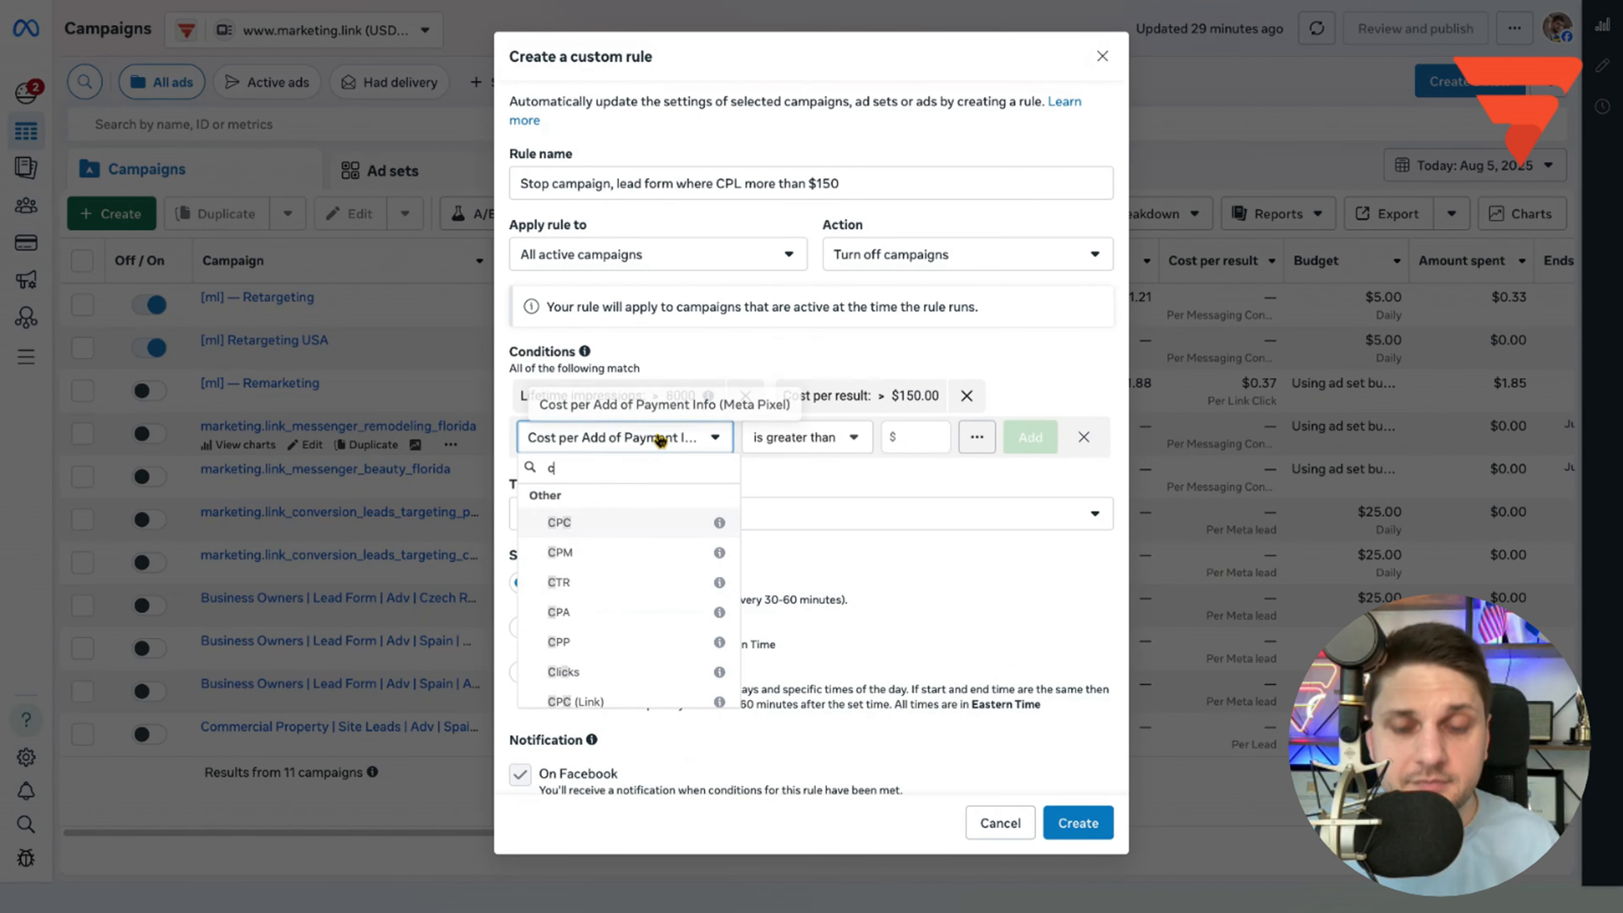
pyautogui.write('camp')
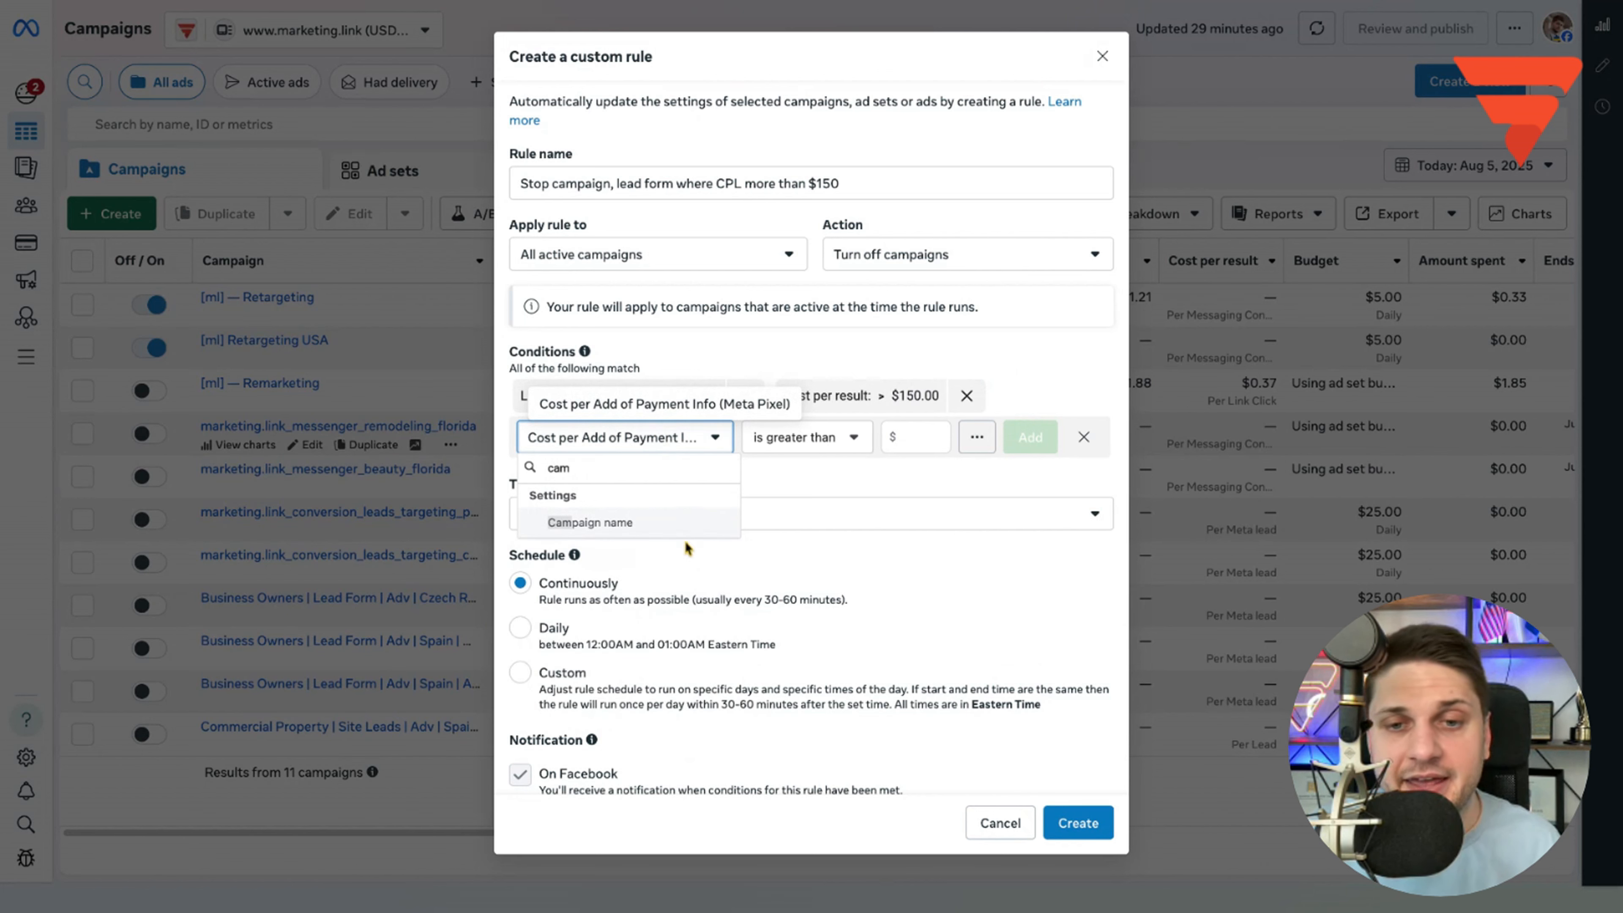
pyautogui.click(671, 527)
pyautogui.click(930, 440)
pyautogui.write('Lea')
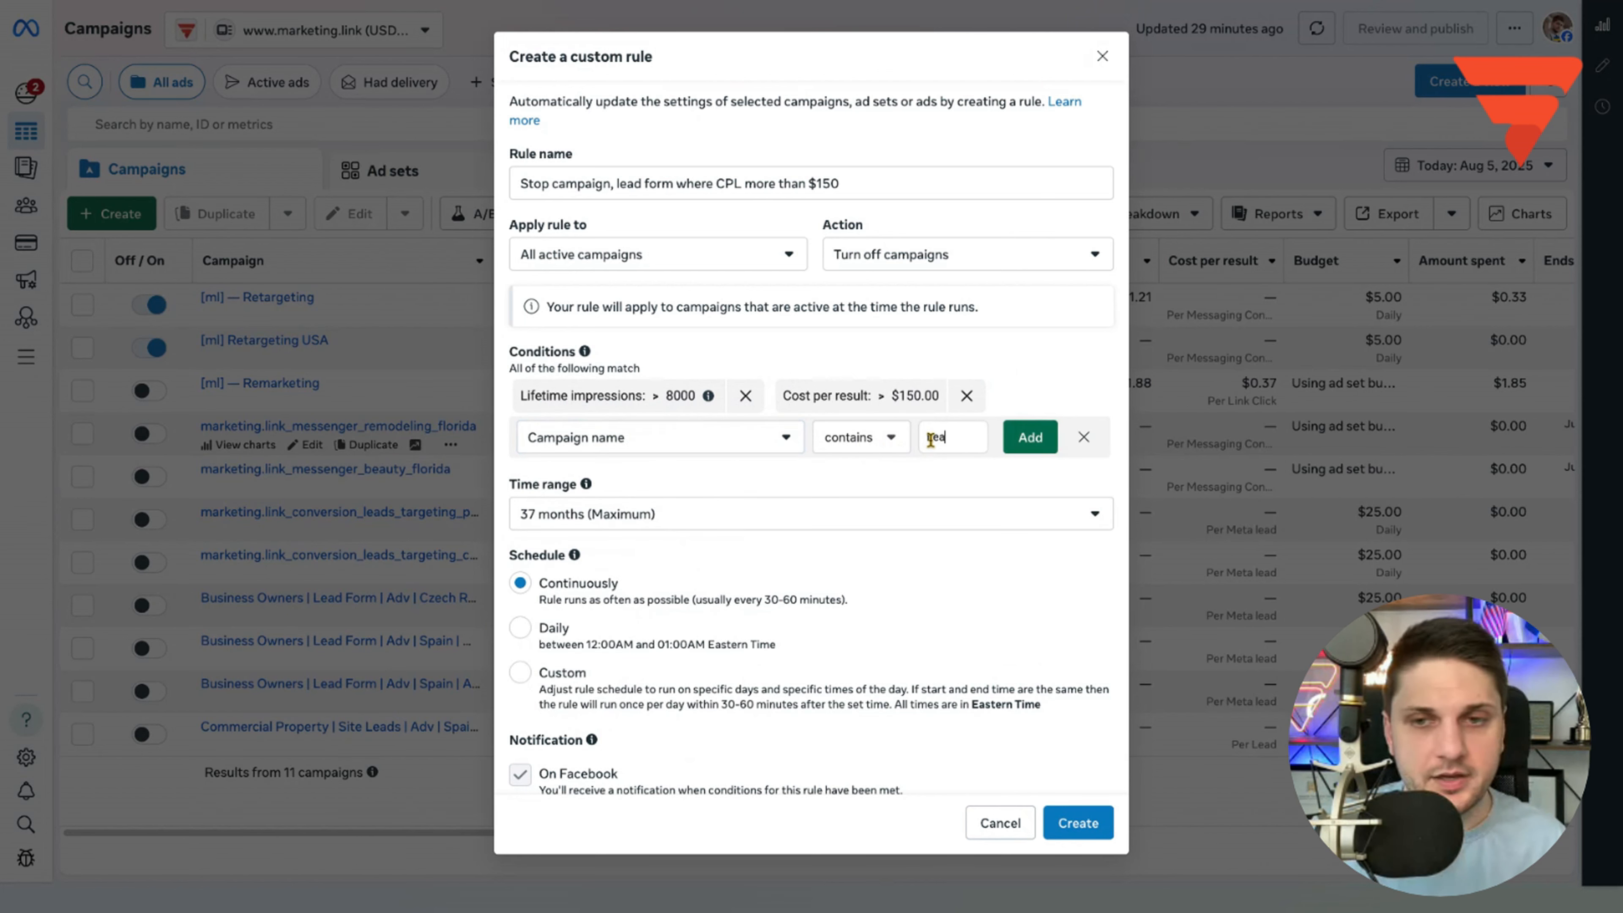
pyautogui.write('d Form')
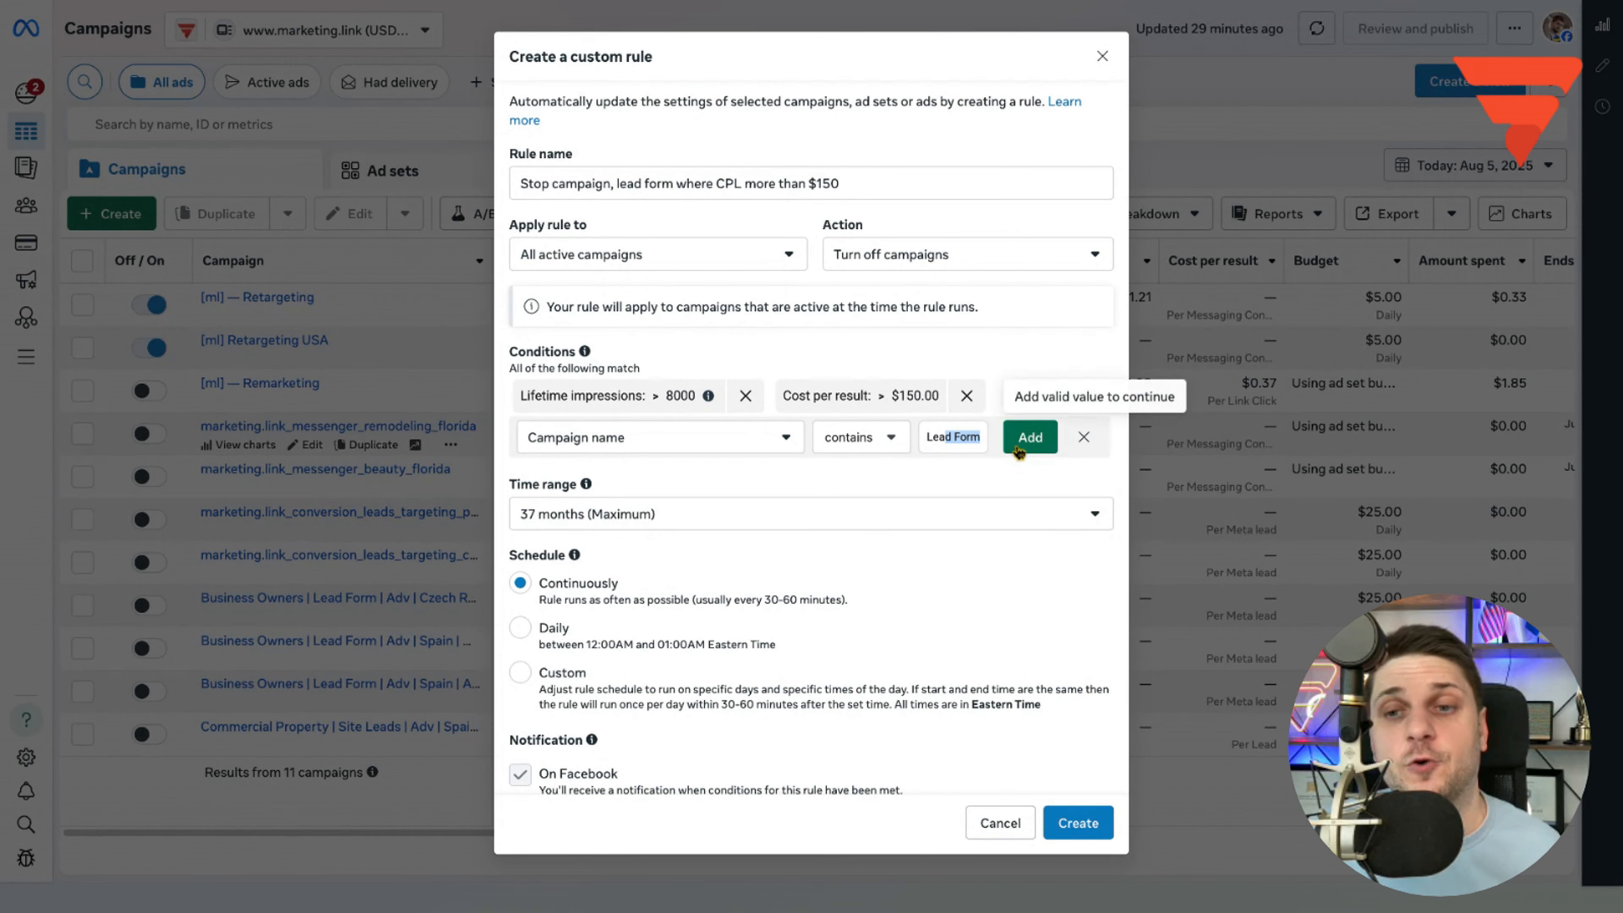
pyautogui.click(1029, 437)
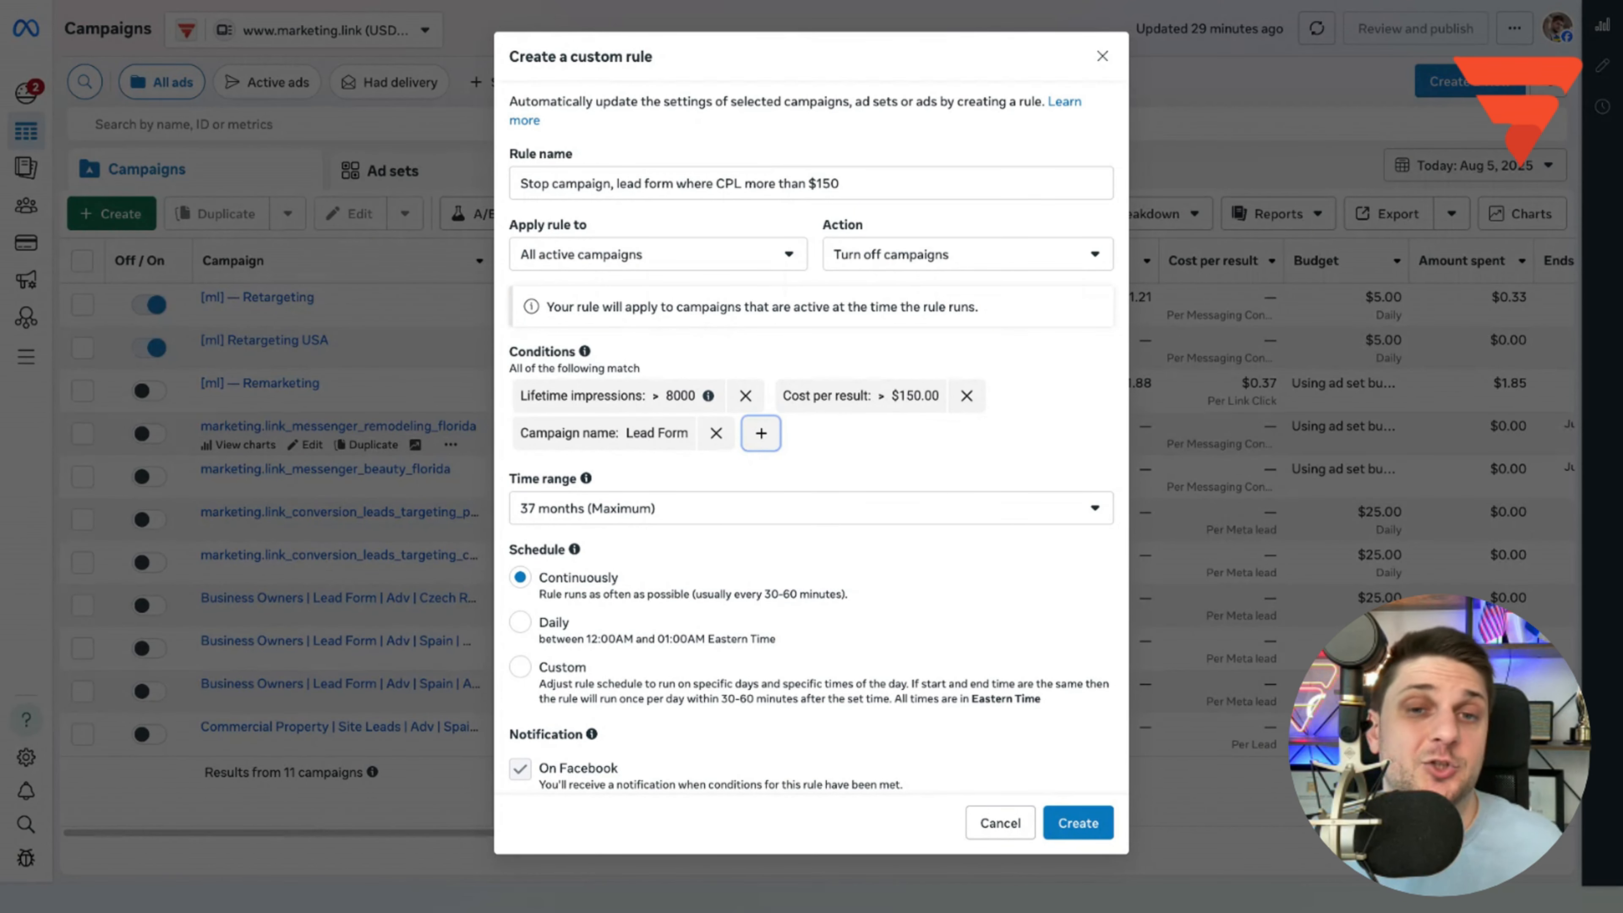
# Step: Review the rule's conditions, schedule and notification settings, and create the rule
pyautogui.scroll(-2, 735, 454)
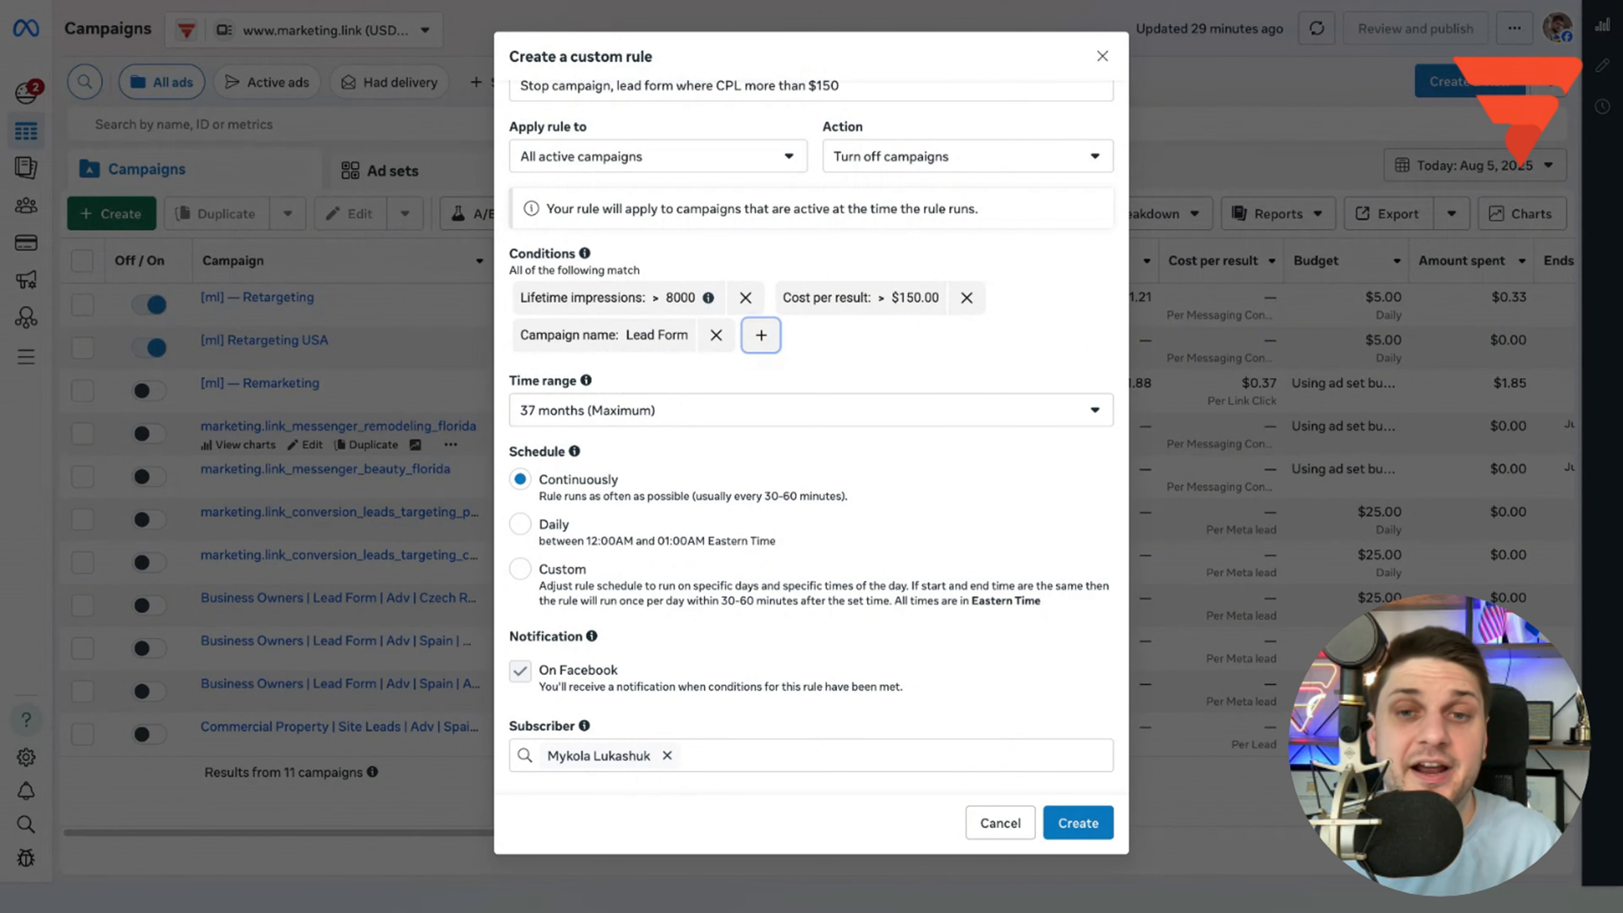
pyautogui.scroll(3, 869, 578)
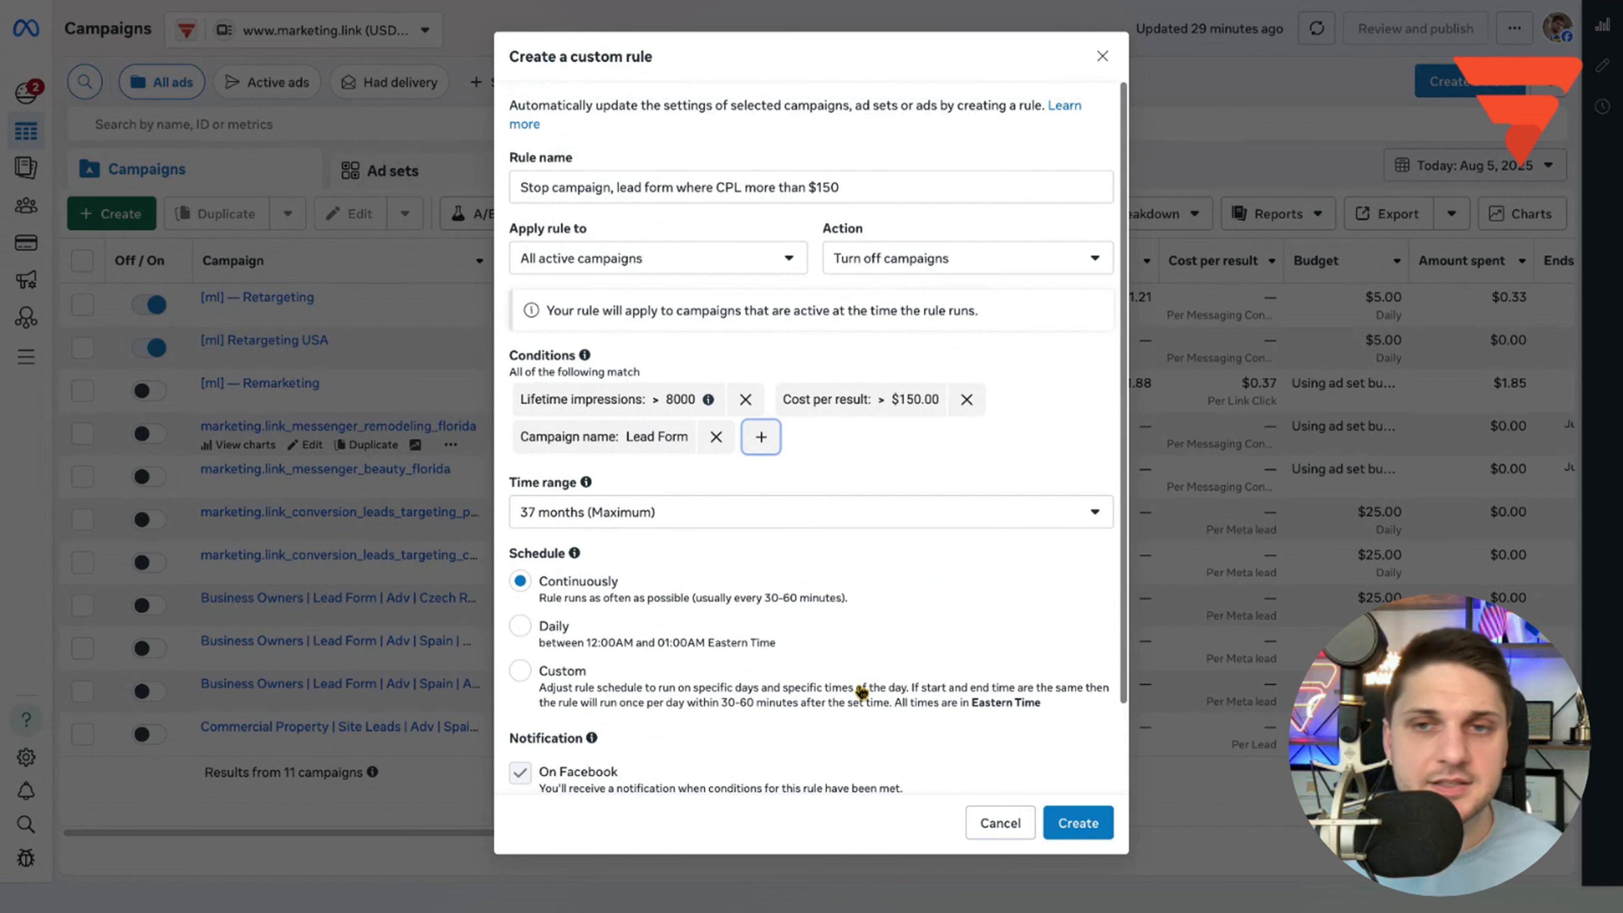
pyautogui.scroll(-3, 862, 693)
pyautogui.click(1099, 823)
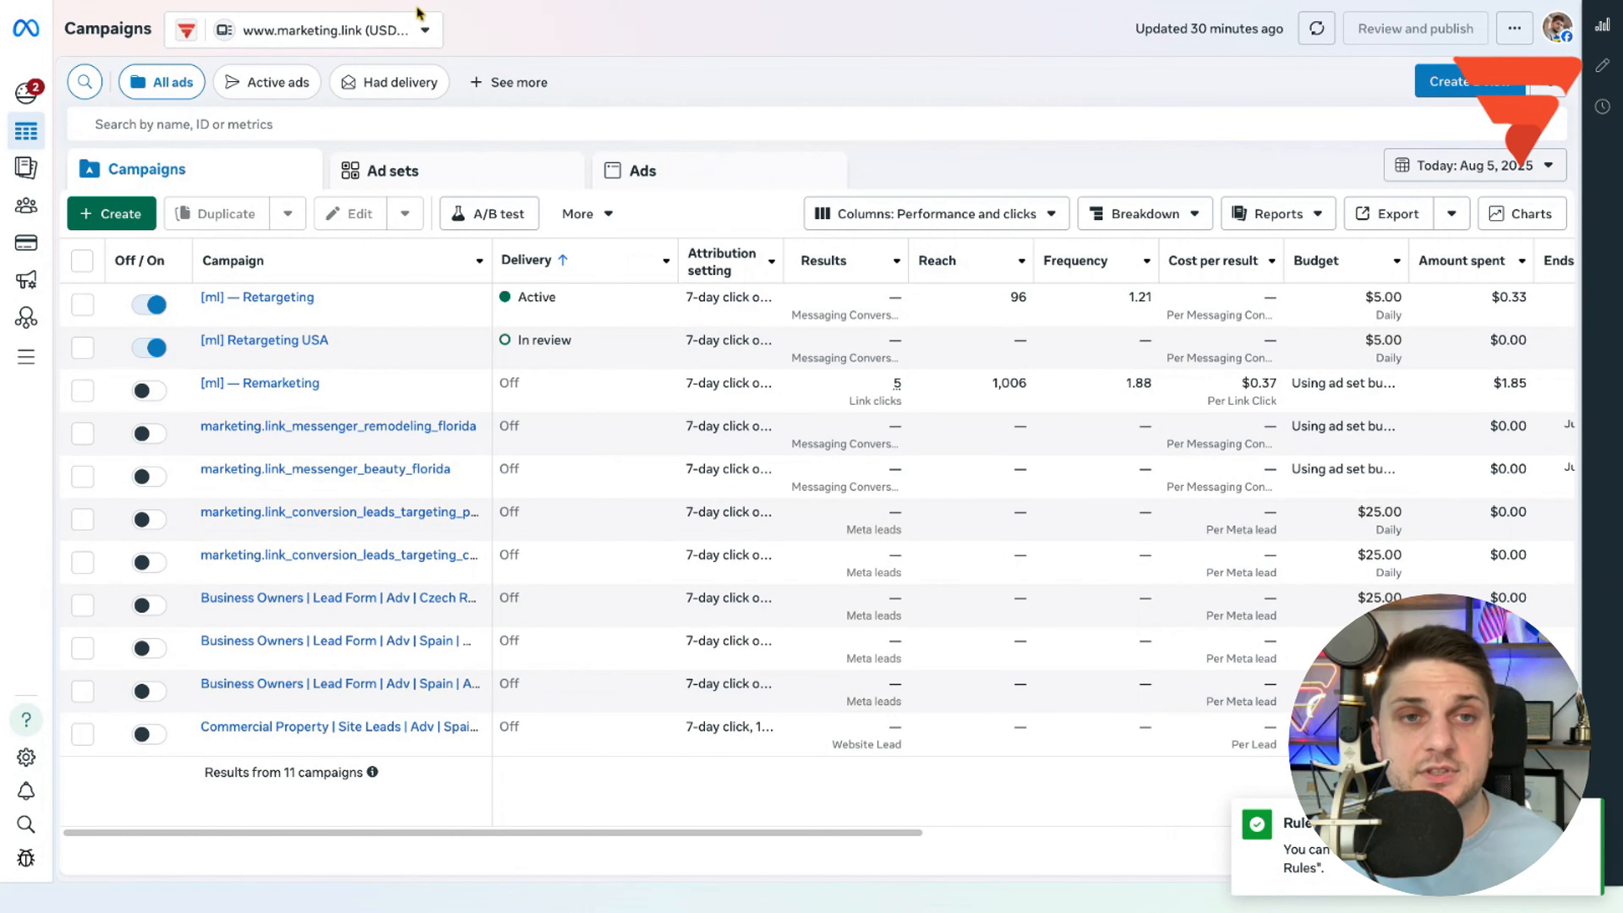
# Step: Open the automated rules options to manage the existing rules
pyautogui.click(616, 220)
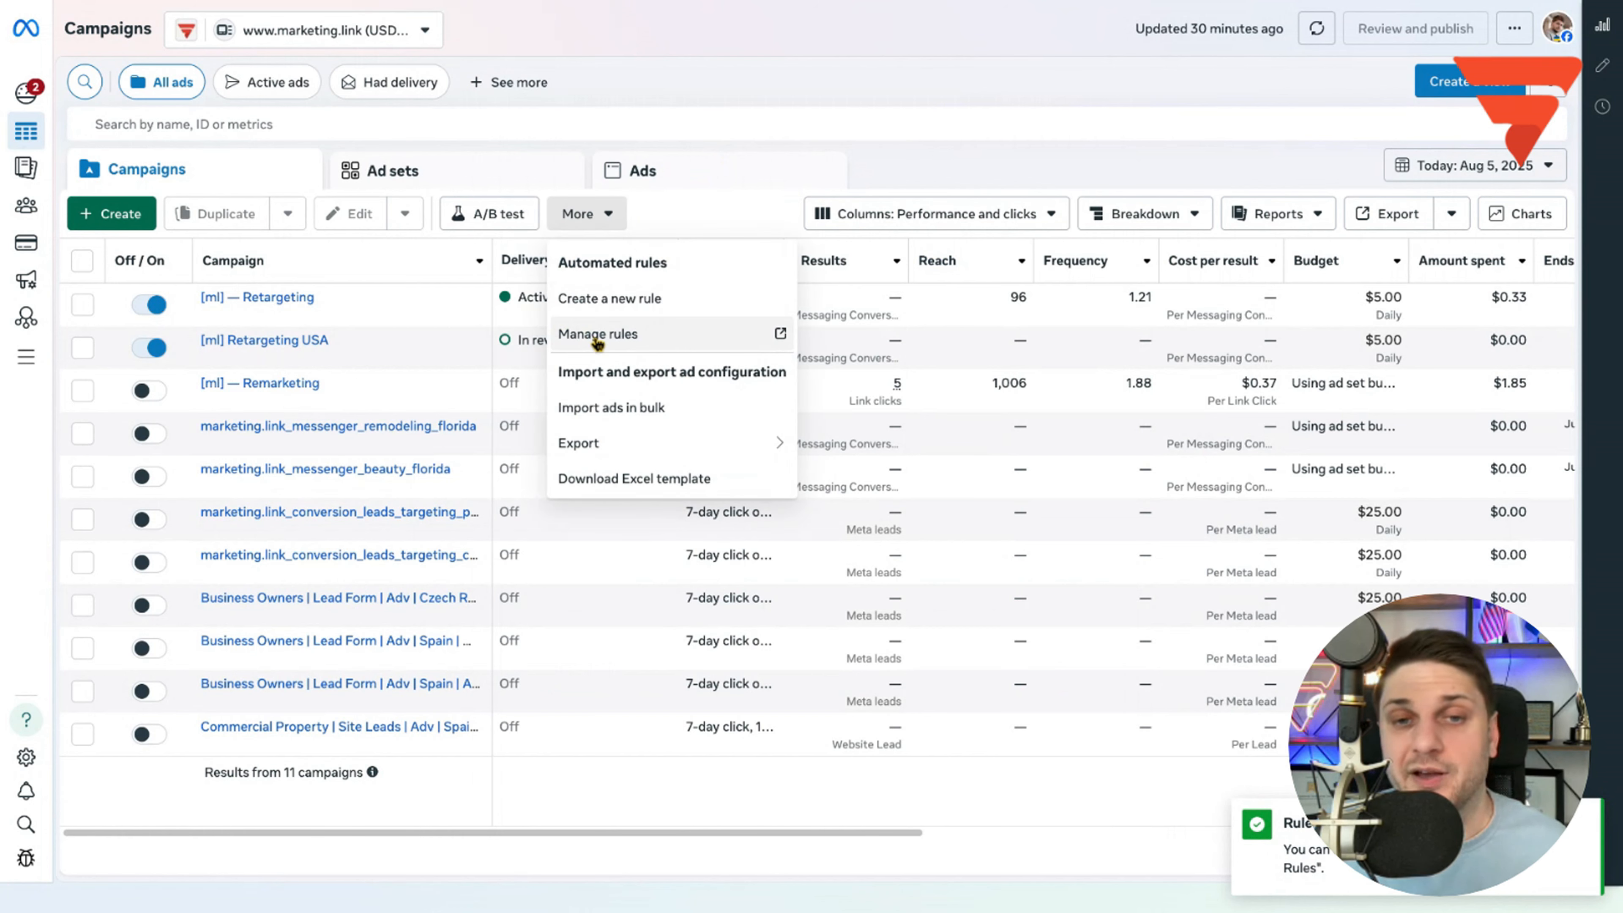